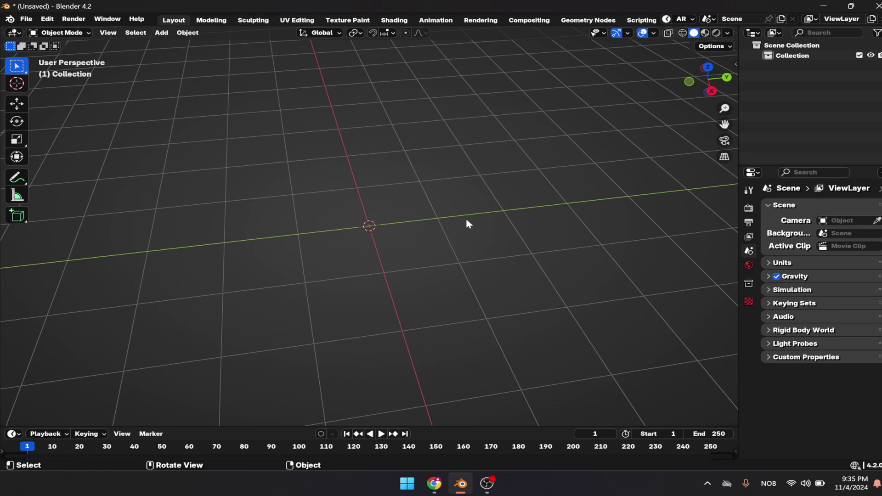
# Add a circle mesh at the world origin
pyautogui.moveTo(422, 258)
pyautogui.mouseDown(button='middle')
pyautogui.moveTo(398, 254)
pyautogui.moveTo(404, 246)
pyautogui.mouseUp(button='middle')
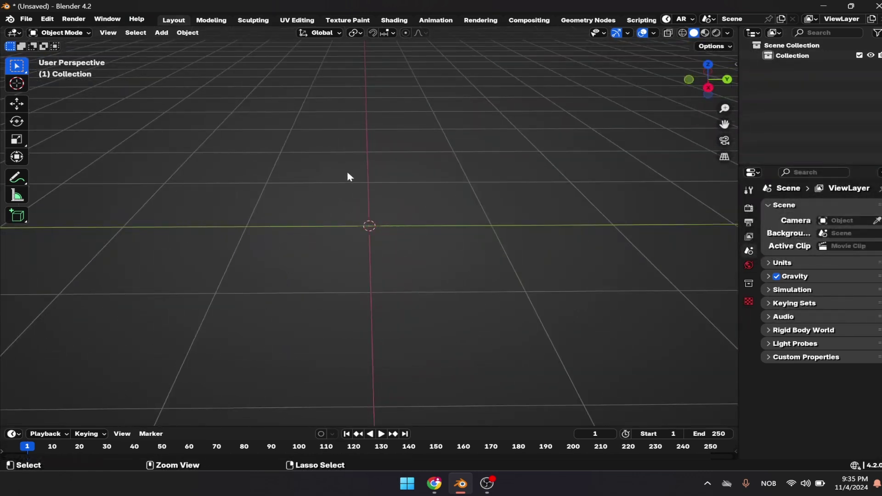
pyautogui.hotkey('shift', 'a')
pyautogui.moveTo(354, 186)
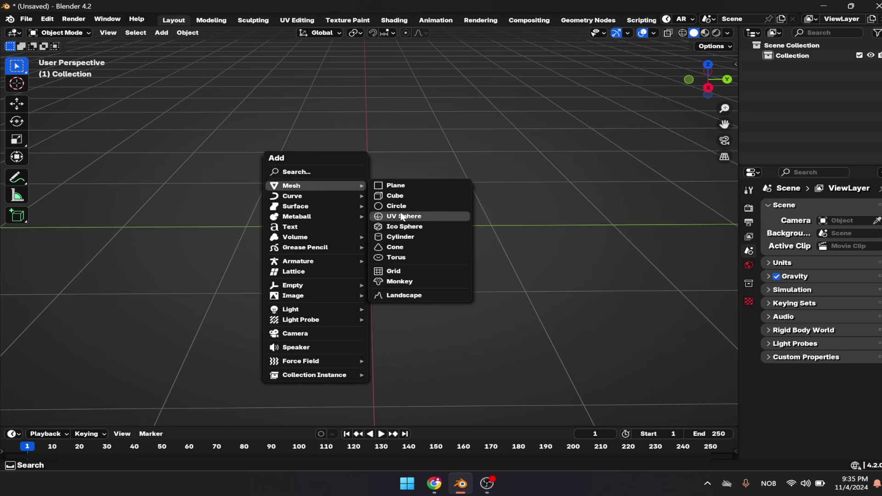
pyautogui.click(396, 206)
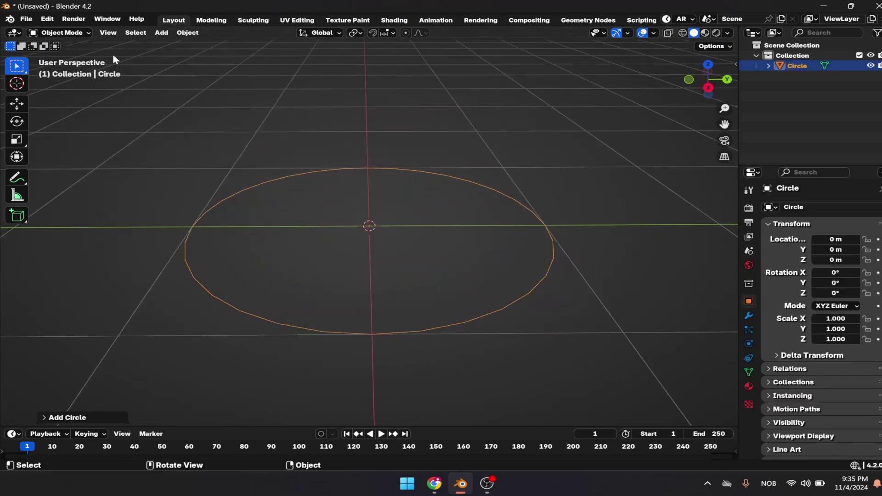
# Fill the circle's edge loop in Edit Mode using Grid Fill
pyautogui.press('capslock')
pyautogui.press('Tab')
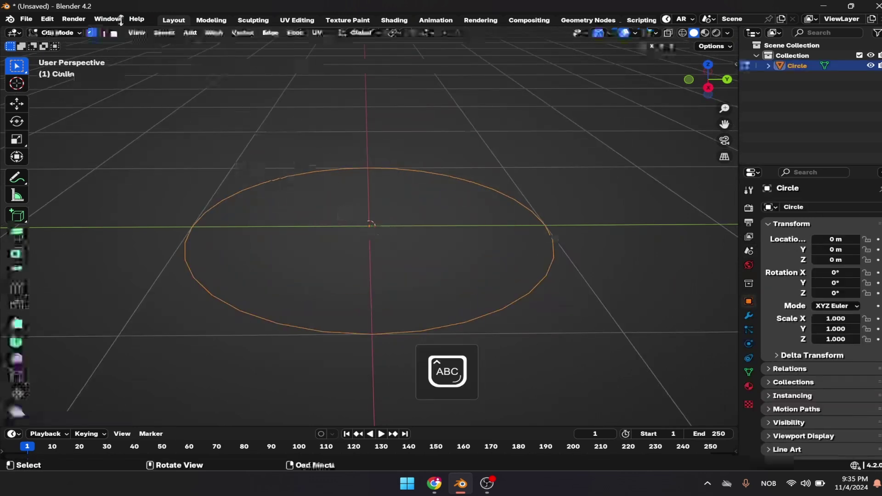
pyautogui.click(104, 34)
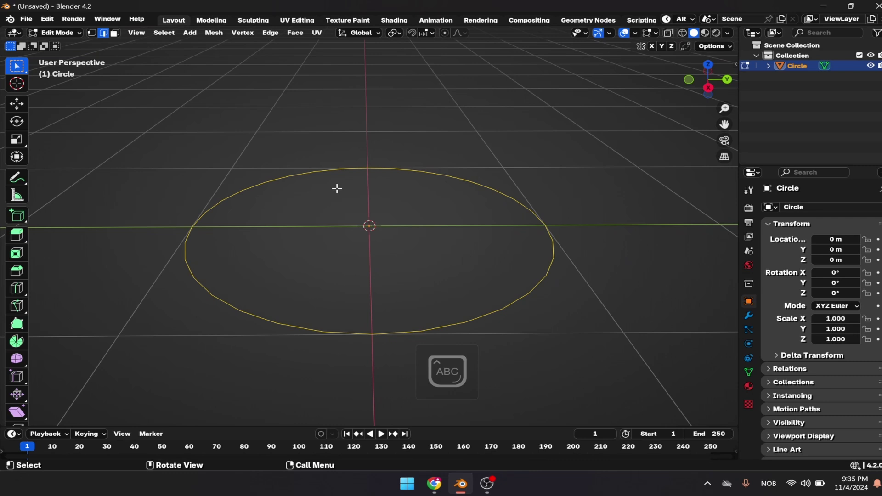
pyautogui.hotkey('ctrl', 'f')
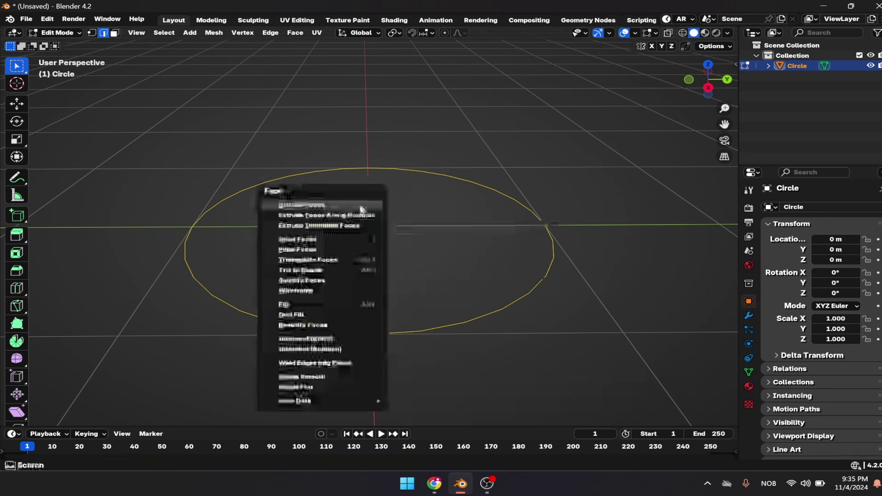
pyautogui.click(305, 317)
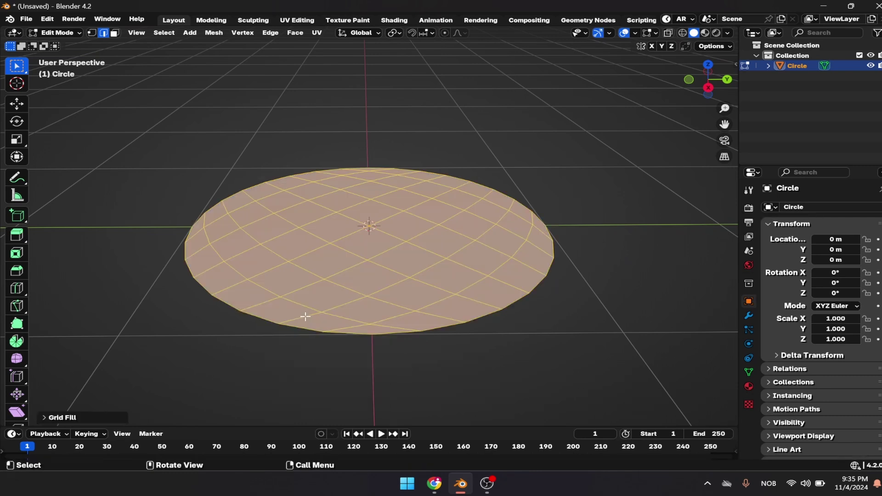
# Set the grid fill's span to 15 and adjust its offset so the strips run diagonally across the disc
pyautogui.click(62, 418)
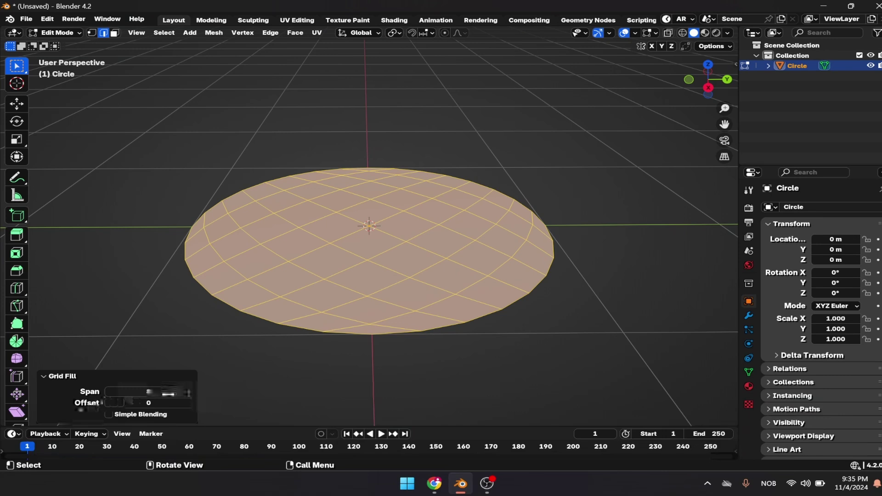
pyautogui.moveTo(149, 392)
pyautogui.mouseDown()
pyautogui.moveTo(157, 392)
pyautogui.moveTo(138, 392)
pyautogui.moveTo(170, 403)
pyautogui.moveTo(161, 403)
pyautogui.mouseUp()
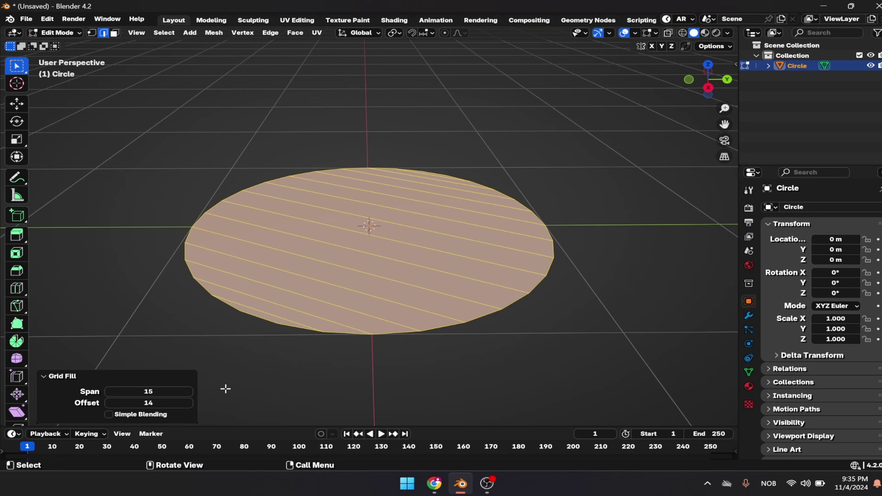
pyautogui.press('KP_7')
pyautogui.moveTo(148, 403); pyautogui.dragTo(170, 403)
pyautogui.click(152, 405)
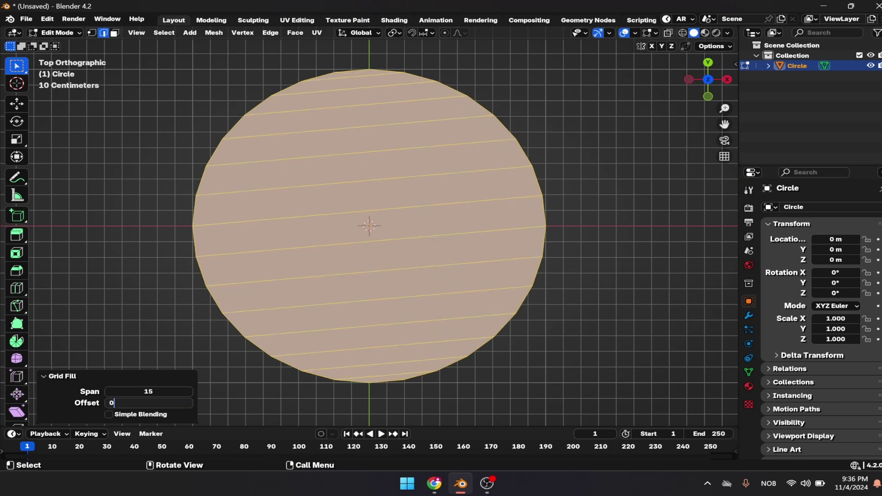
pyautogui.press('Return')
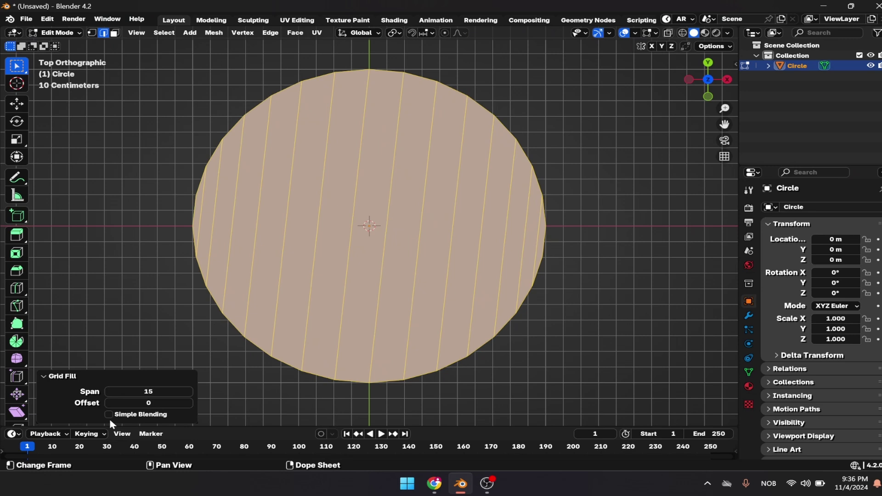
pyautogui.moveTo(148, 403)
pyautogui.mouseDown()
pyautogui.moveTo(130, 403)
pyautogui.moveTo(139, 403)
pyautogui.mouseUp()
# Inset all the disc's faces by about 0.036 m to form a thin rim around the boundary
pyautogui.press('Tab')
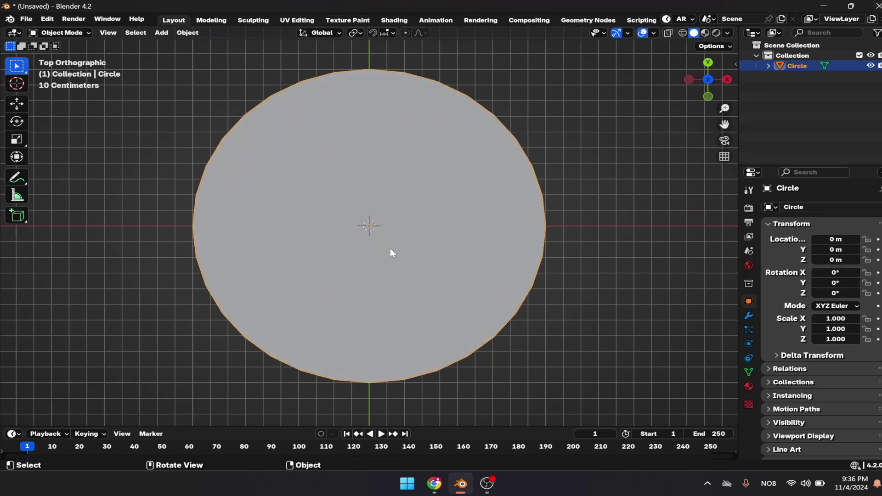
pyautogui.press('Tab')
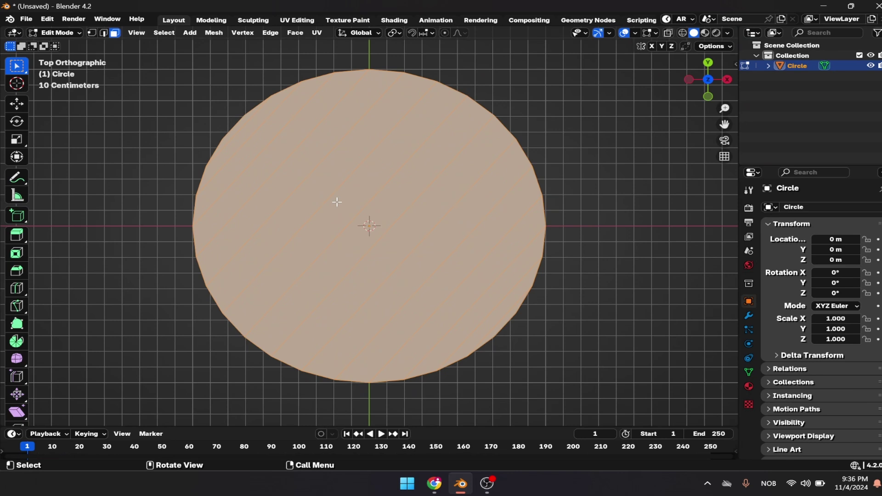
pyautogui.moveTo(422, 278); pyautogui.dragTo(432, 196, button='middle')
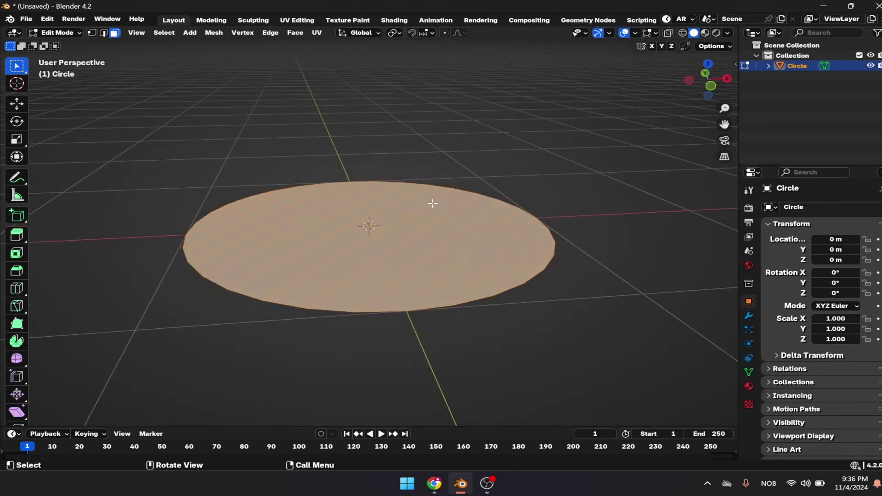
pyautogui.press('i')
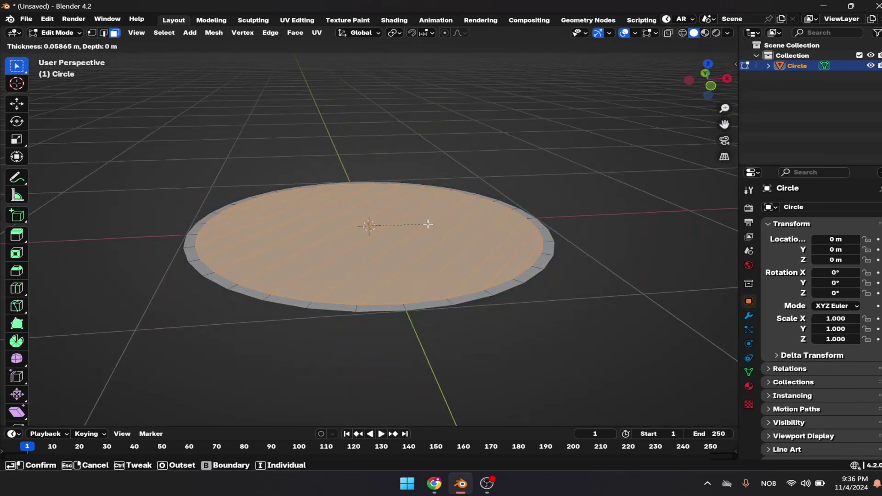
pyautogui.click(431, 225)
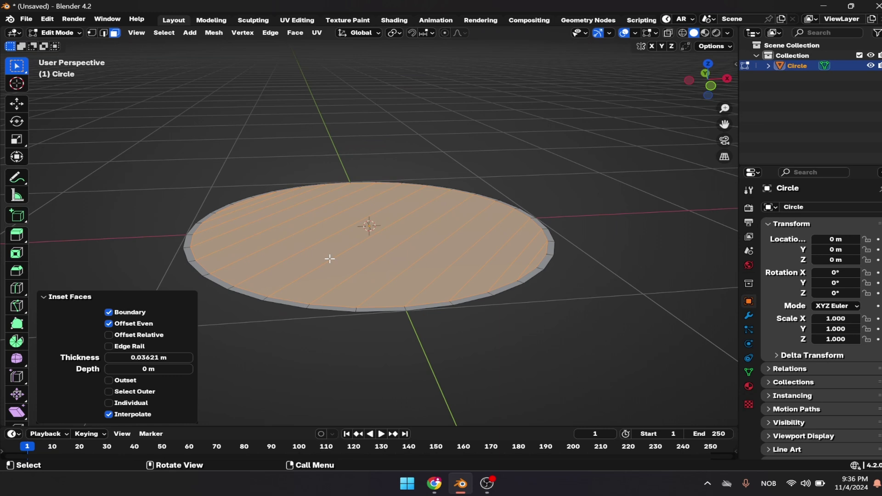
# Extrude the disc's outer edge loop straight up along Z by about 0.39 m
pyautogui.click(105, 33)
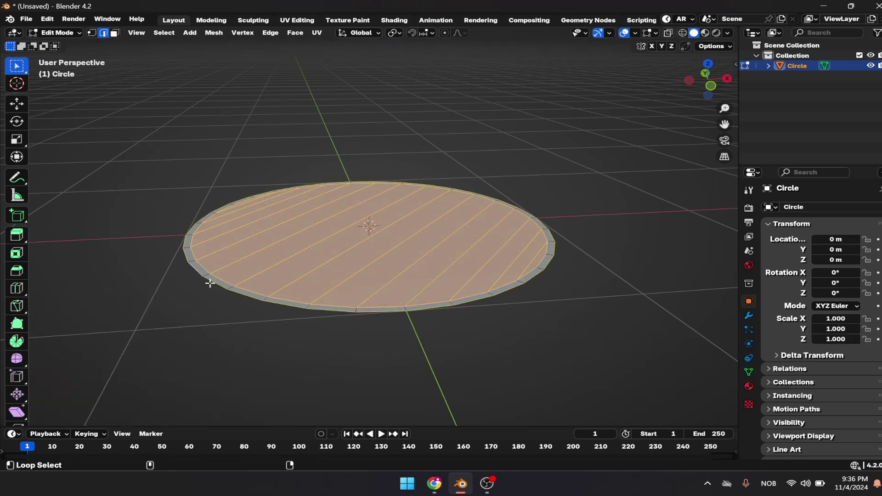
pyautogui.click(370, 312)
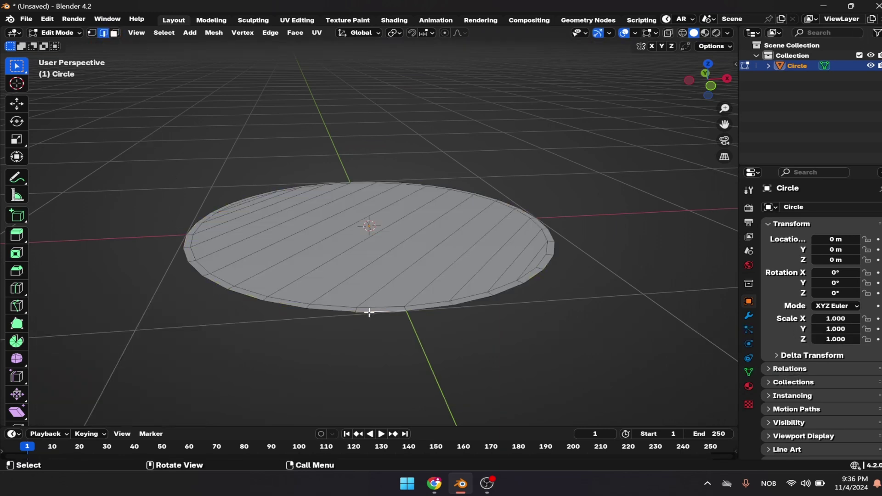
pyautogui.keyDown('alt'); pyautogui.click(344, 311); pyautogui.keyUp('alt')
pyautogui.press('KP_3')
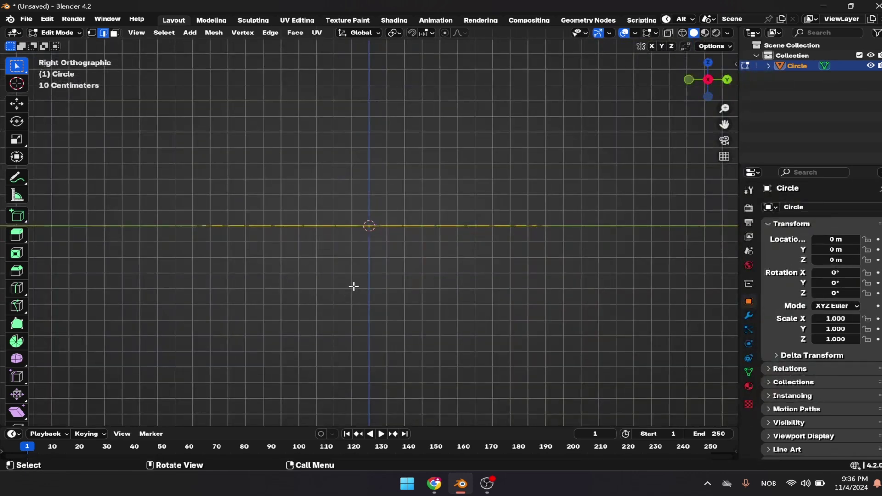
pyautogui.scroll(-4, 353, 287)
pyautogui.press('e')
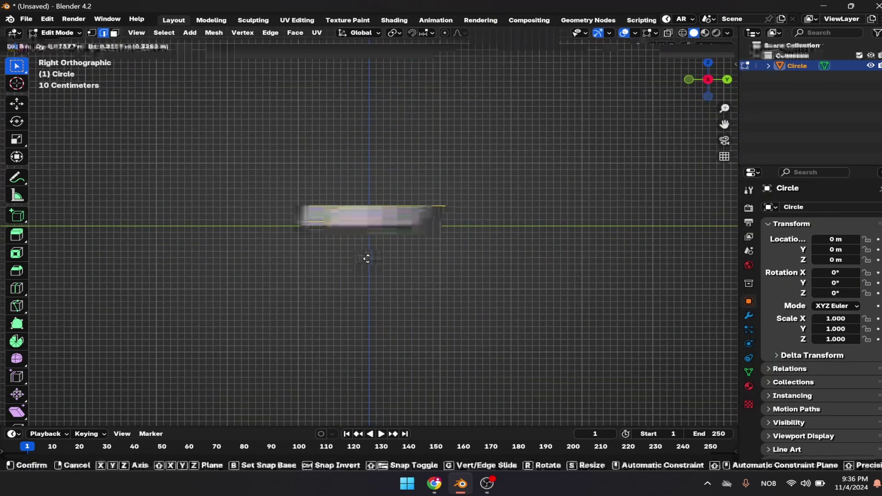
pyautogui.rightClick(369, 257)
pyautogui.press('g')
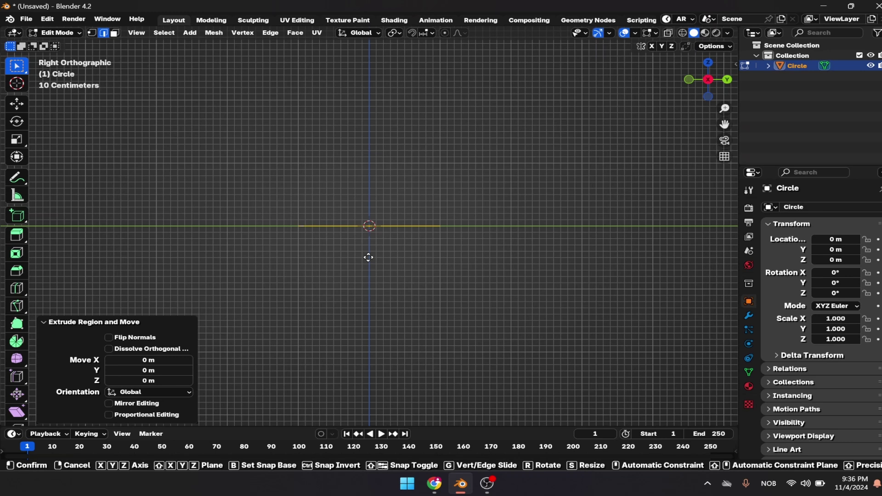
pyautogui.press('z')
pyautogui.click(366, 233)
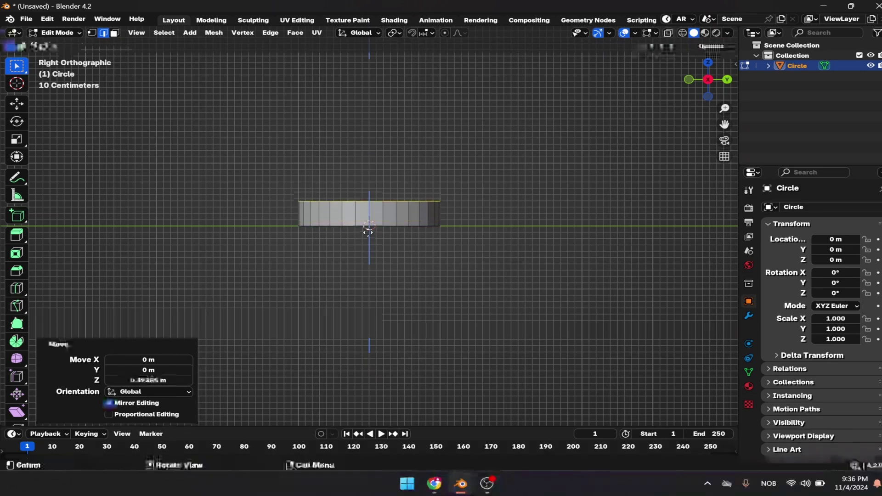
# Scale the raised edge loop outward by about 1.21 to flare the base
pyautogui.scroll(4, 360, 227)
pyautogui.keyDown('shift'); pyautogui.moveTo(358, 226); pyautogui.dragTo(343, 262, button='middle'); pyautogui.keyUp('shift')
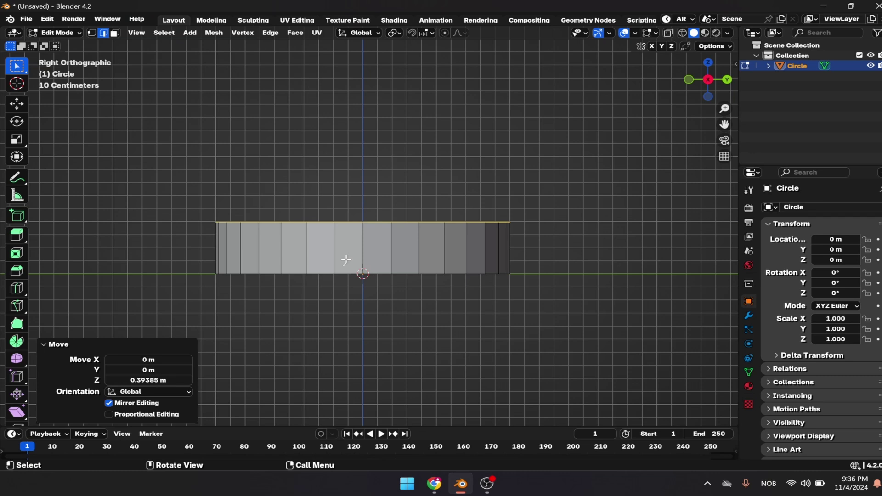
pyautogui.press('s')
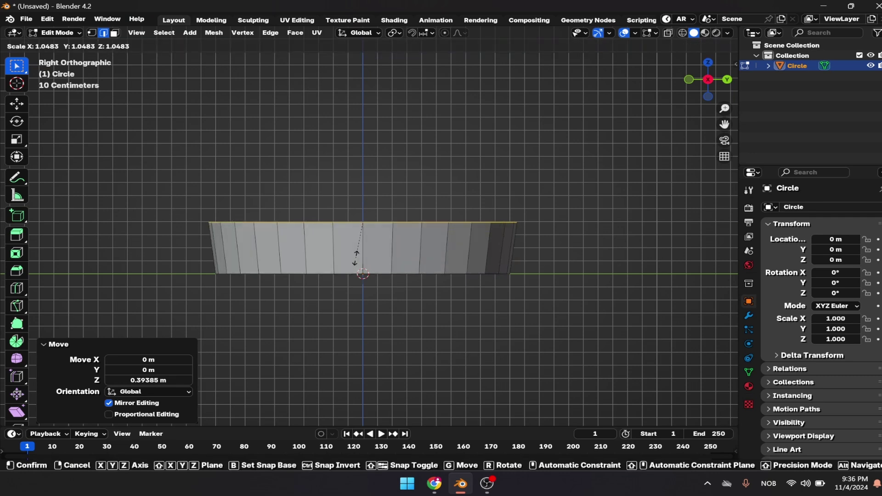
pyautogui.click(363, 263)
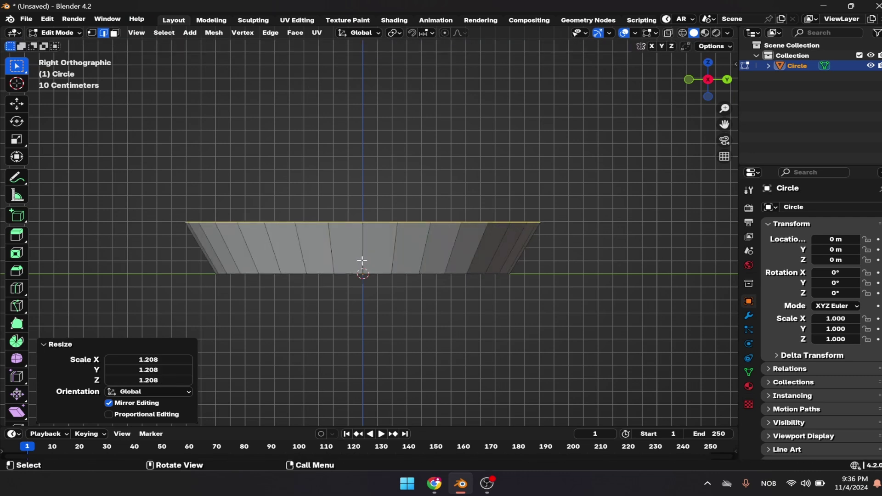
# Extrude the open edge loop up along Z by about 0.89 m and scale it inward to about 0.68
pyautogui.press('e')
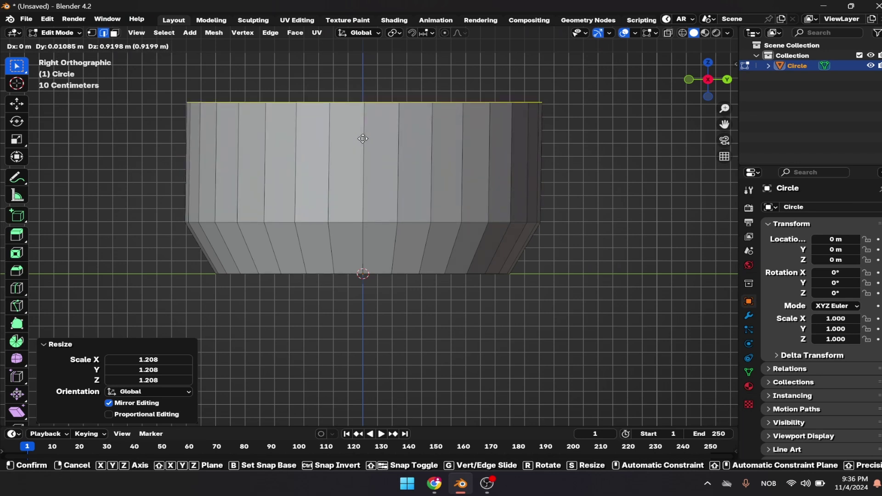
pyautogui.rightClick(362, 138)
pyautogui.press('g')
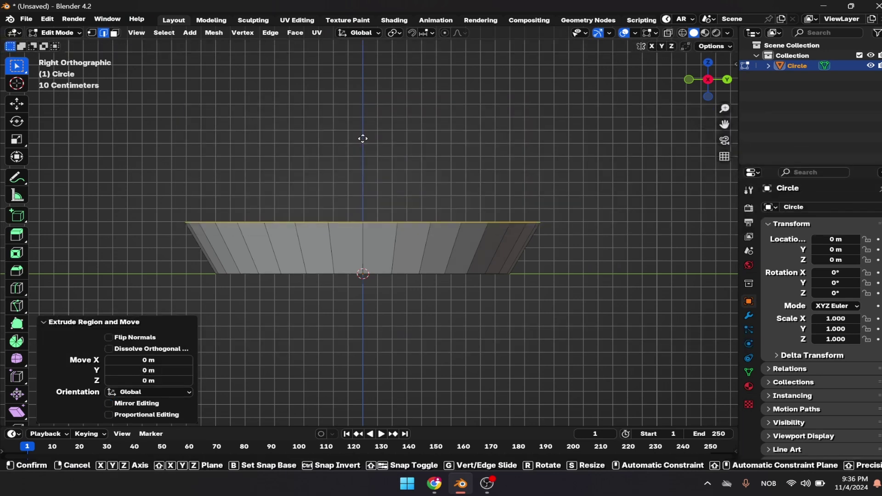
pyautogui.press('z')
pyautogui.click(376, 420)
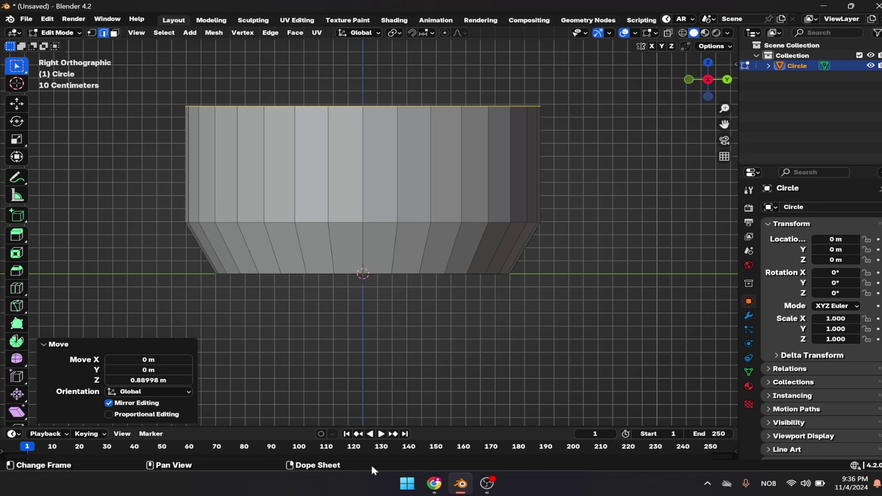
pyautogui.scroll(-2, 419, 173)
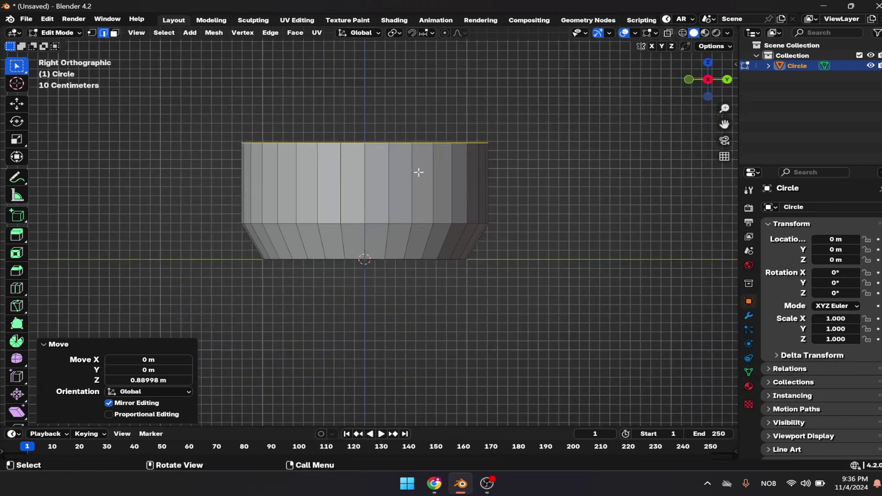
pyautogui.press('s')
pyautogui.click(404, 156)
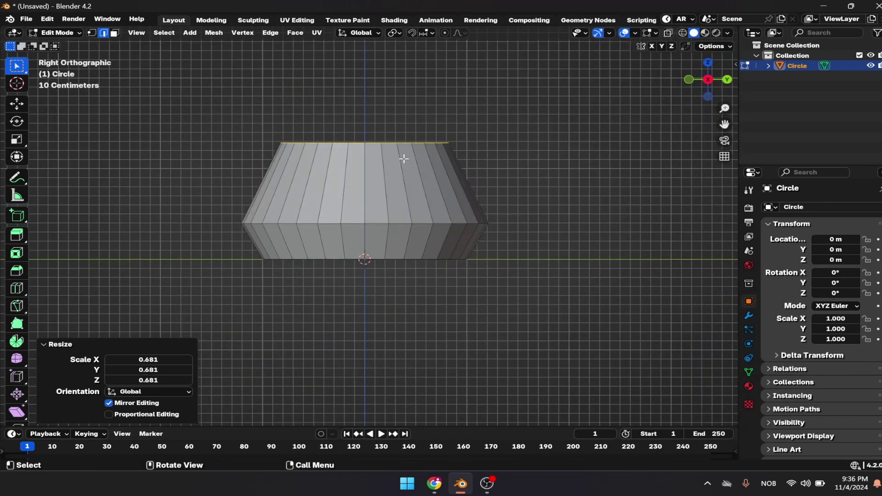
# Extrude the narrowed edge loop up along Z by about 1.38 m and scale it outward to about 1.36
pyautogui.moveTo(404, 157); pyautogui.dragTo(404, 184, button='middle')
pyautogui.press('e')
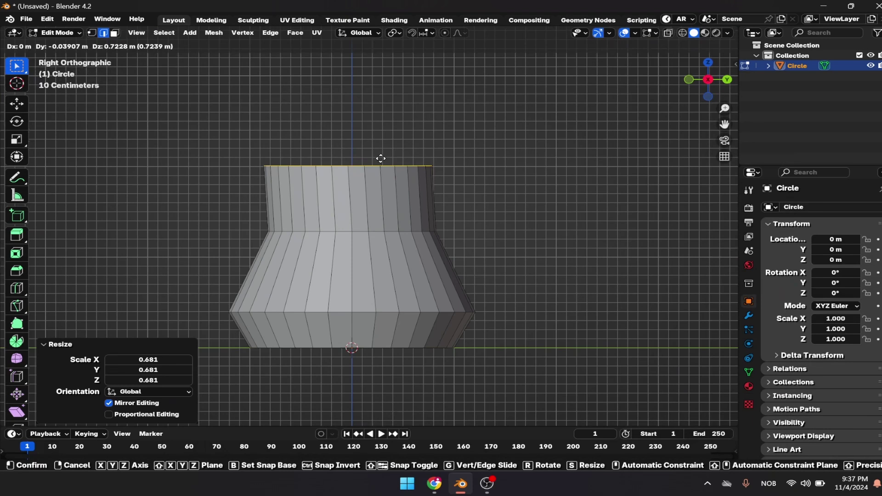
pyautogui.rightClick(384, 120)
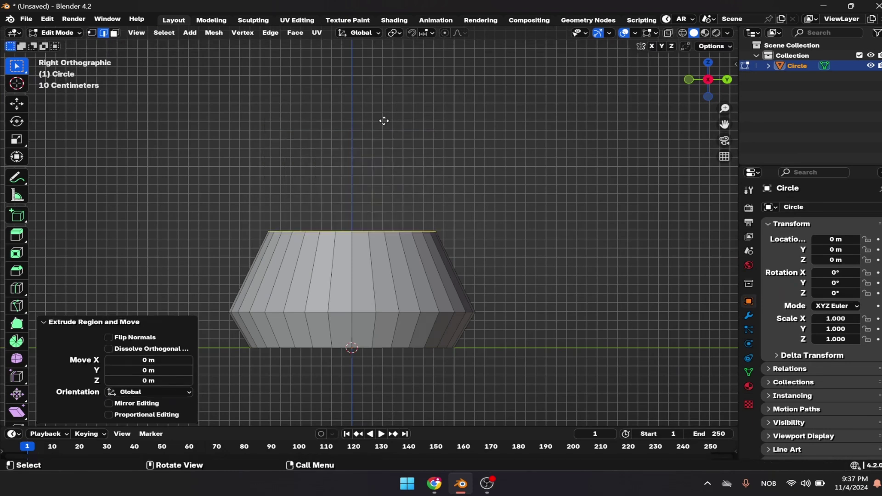
pyautogui.press('g')
pyautogui.press('z')
pyautogui.click(377, 349)
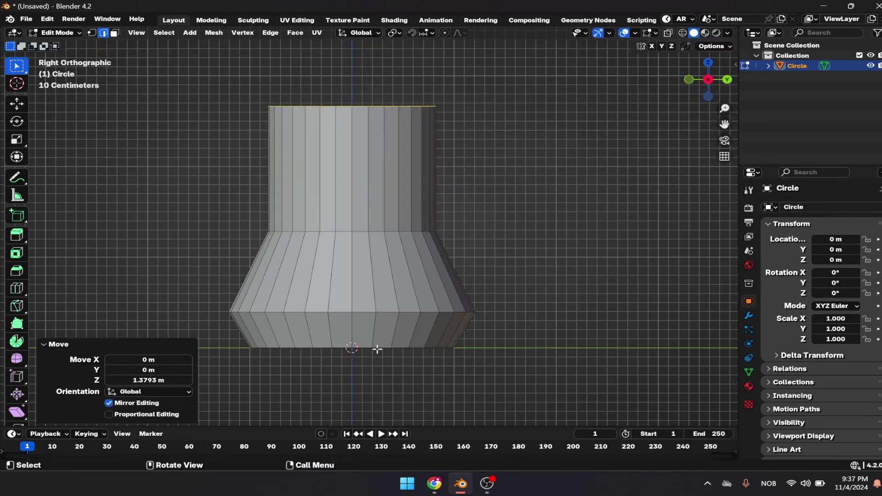
pyautogui.keyDown('shift'); pyautogui.moveTo(406, 290); pyautogui.dragTo(413, 317, button='middle'); pyautogui.keyUp('shift')
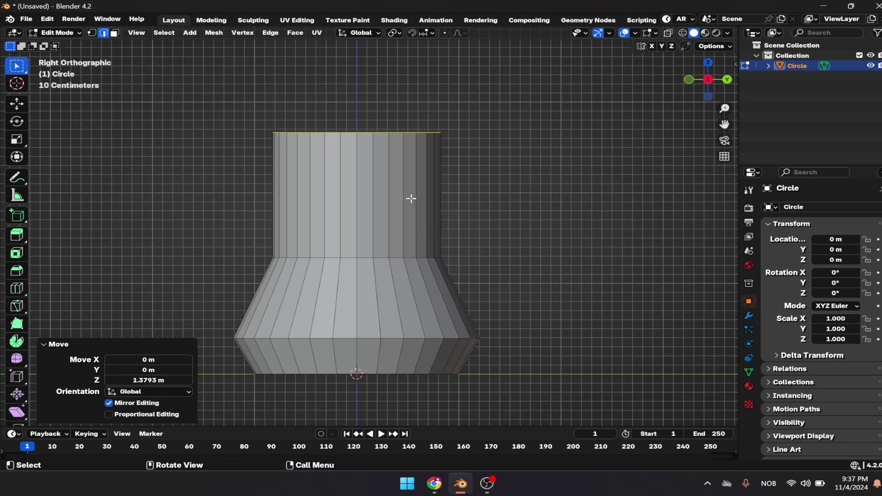
pyautogui.press('s')
pyautogui.click(421, 227)
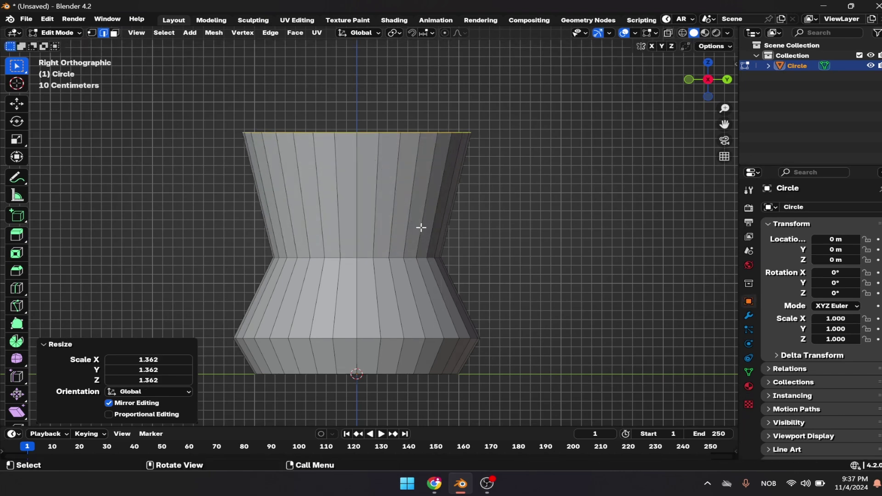
pyautogui.keyDown('shift'); pyautogui.moveTo(421, 227); pyautogui.dragTo(415, 259, button='middle'); pyautogui.keyUp('shift')
pyautogui.press('e')
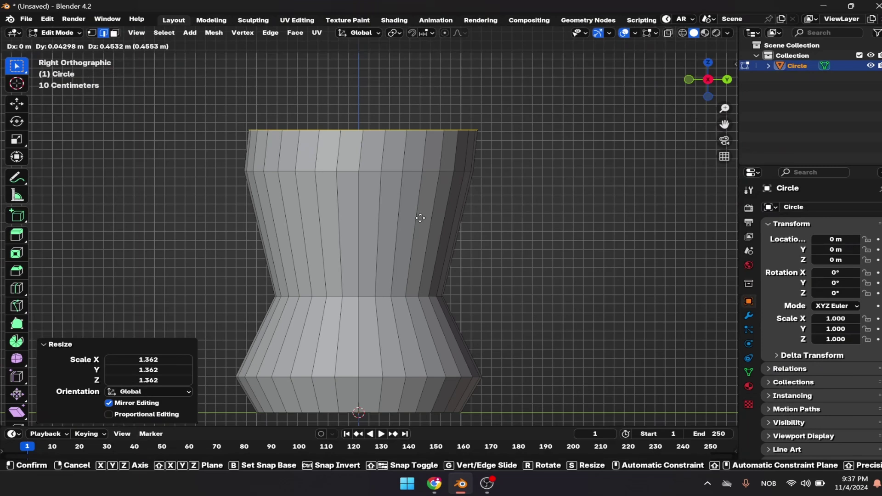
pyautogui.click(421, 214)
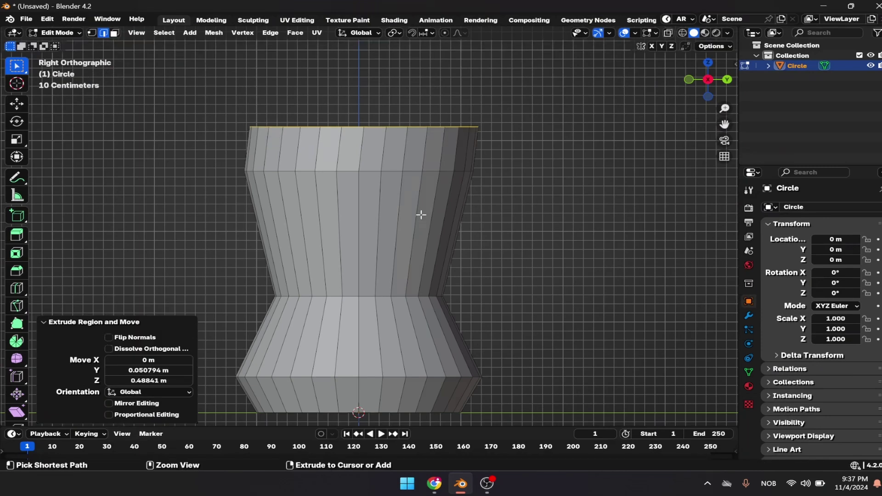
pyautogui.hotkey('ctrl', 'z')
# Extrude the open top edge loop straight up along Z by about 0.38 m
pyautogui.press('e')
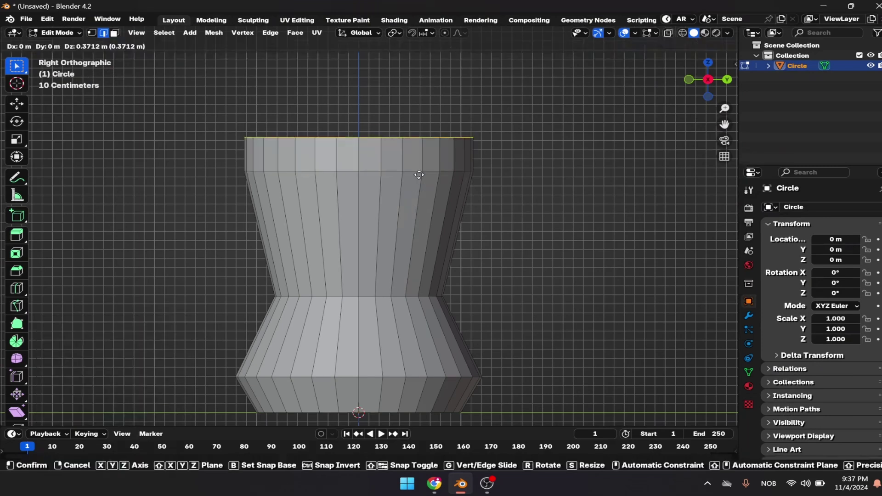
pyautogui.rightClick(417, 170)
pyautogui.press('g')
pyautogui.press('z')
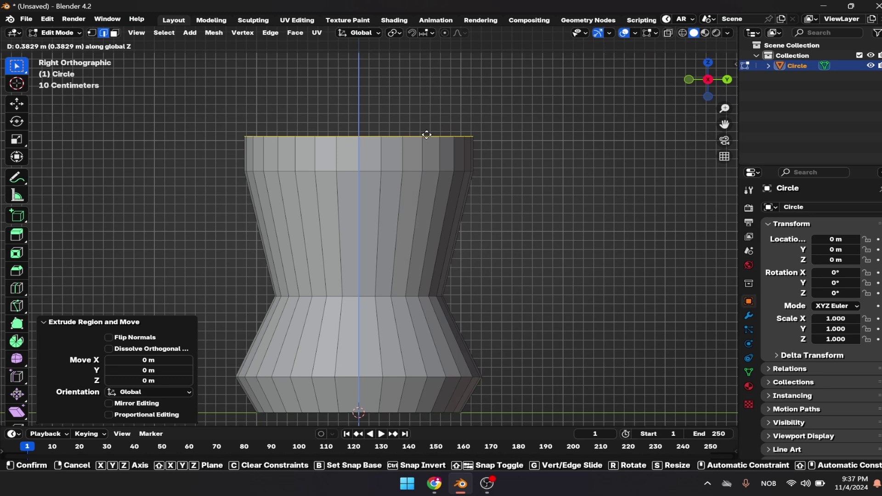
pyautogui.click(426, 134)
# Scale the top edge loop inward to about 0.94 and back outward by about 1.14 to flare it slightly
pyautogui.keyDown('shift'); pyautogui.scroll(2, 423, 206); pyautogui.keyUp('shift')
pyautogui.press('s')
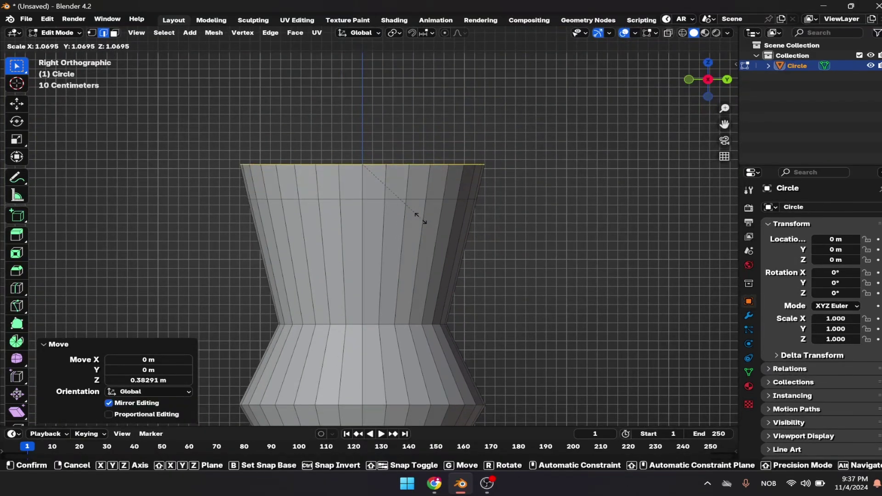
pyautogui.click(422, 203)
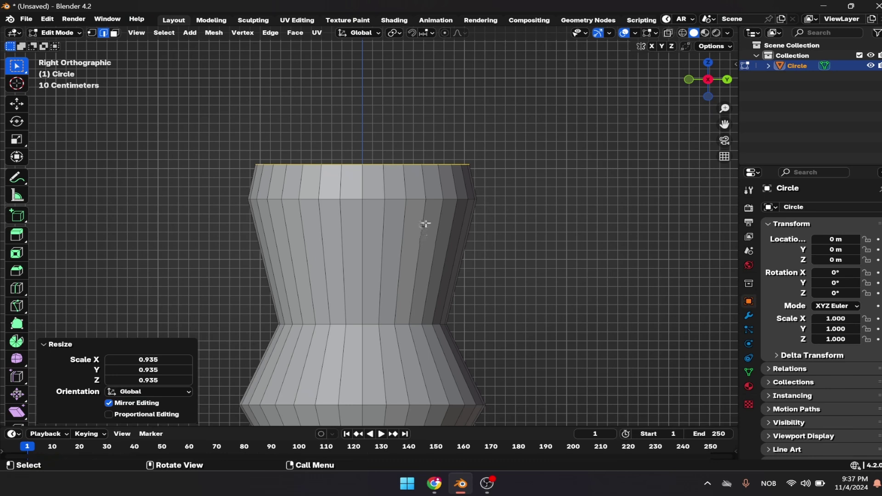
pyautogui.press('s')
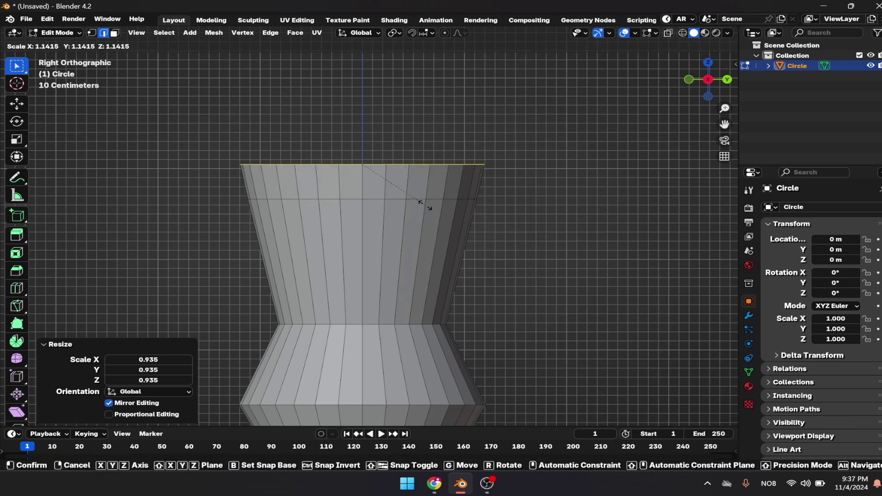
pyautogui.click(424, 204)
# Scale the open top edge loop outward by about 1.17 to widen the flare
pyautogui.keyDown('shift'); pyautogui.moveTo(423, 203); pyautogui.dragTo(417, 248, button='middle'); pyautogui.keyUp('shift')
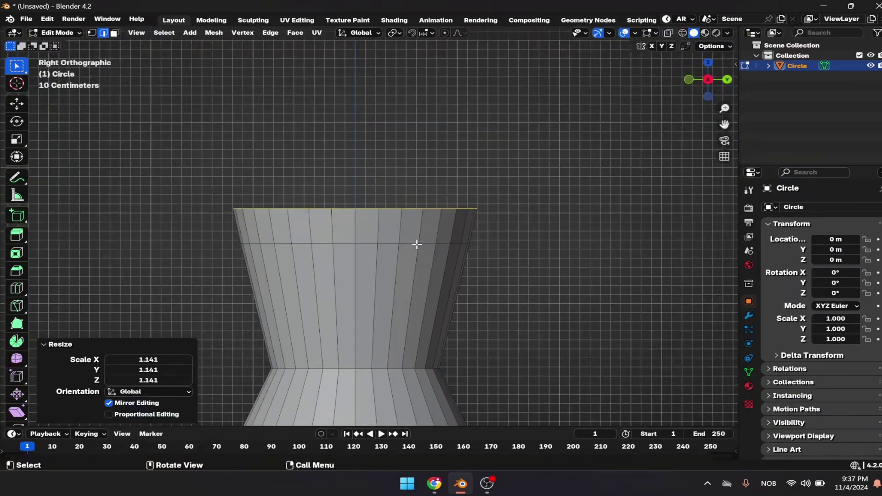
pyautogui.press('e')
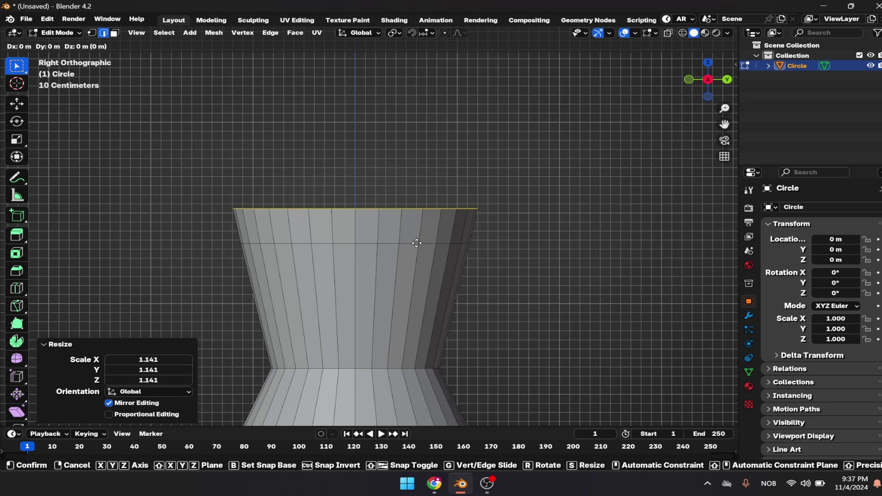
pyautogui.rightClick(422, 234)
pyautogui.press('s')
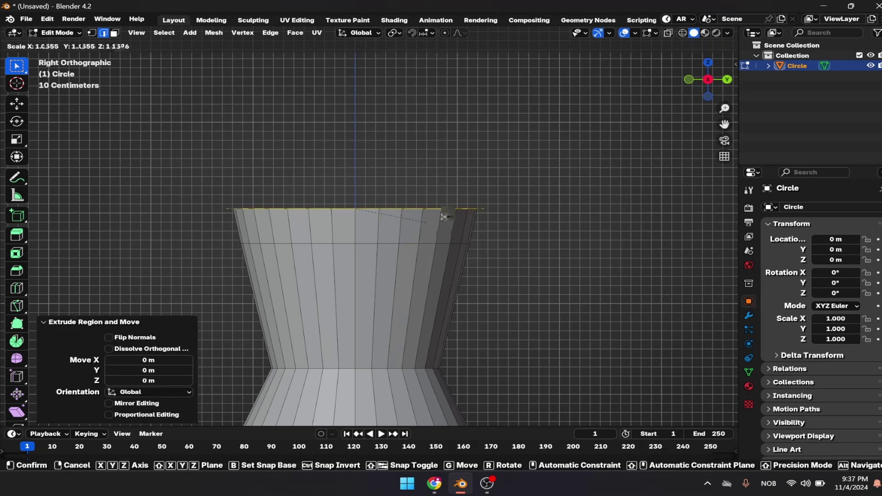
pyautogui.rightClick(442, 216)
pyautogui.press('s')
pyautogui.click(451, 203)
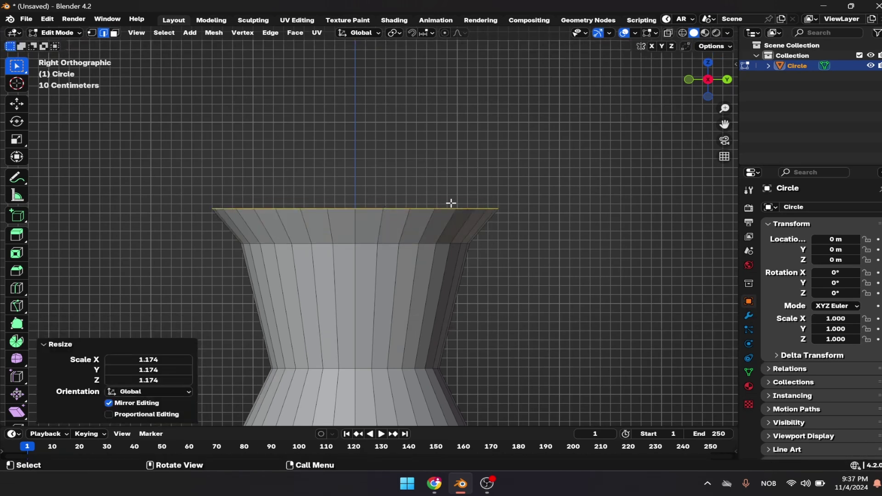
# Extrude the widened top edge loop up along Z by about 0.93 m and scale it inward to about 0.84
pyautogui.press('e')
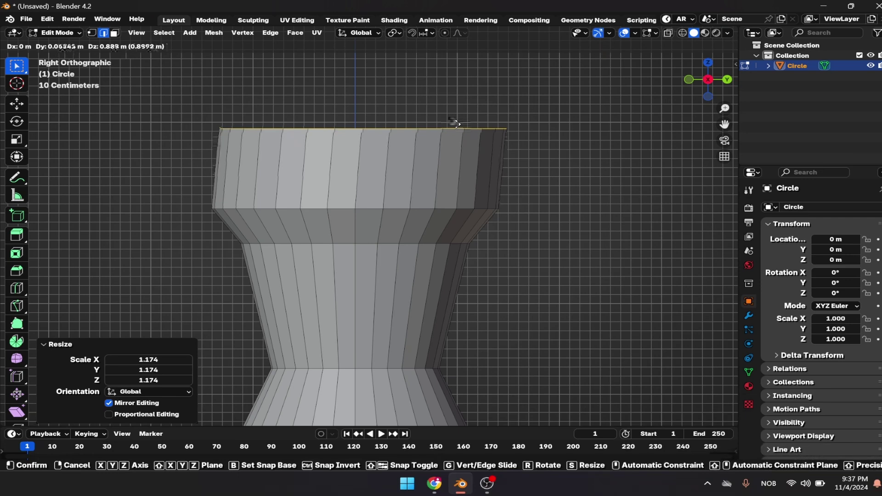
pyautogui.rightClick(455, 123)
pyautogui.press('g')
pyautogui.press('z')
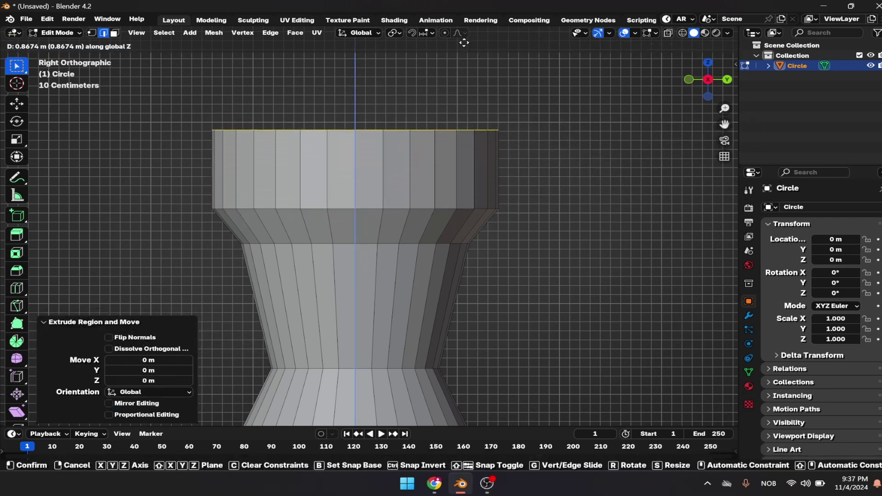
pyautogui.click(463, 40)
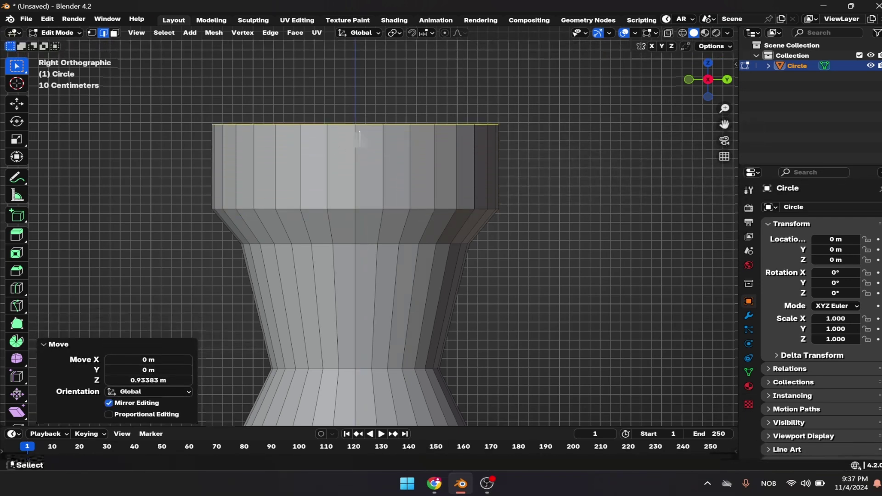
pyautogui.keyDown('shift'); pyautogui.moveTo(340, 150); pyautogui.dragTo(349, 185, button='middle'); pyautogui.keyUp('shift')
pyautogui.press('s')
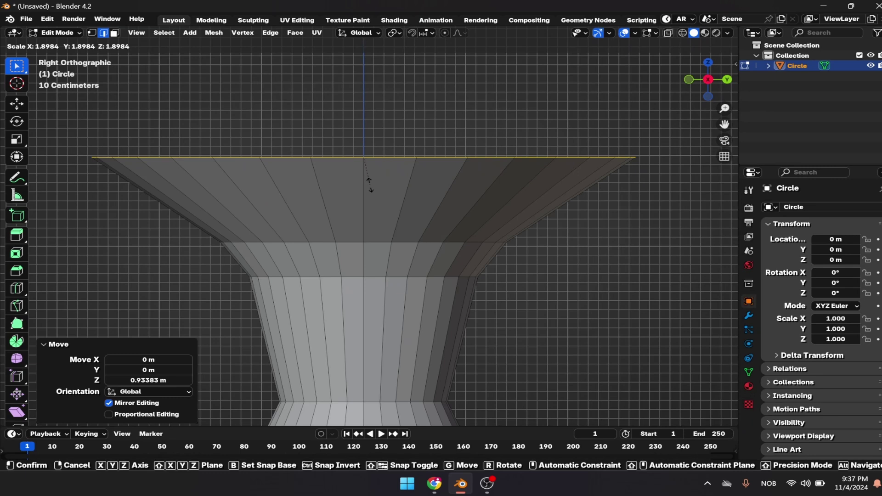
pyautogui.click(376, 163)
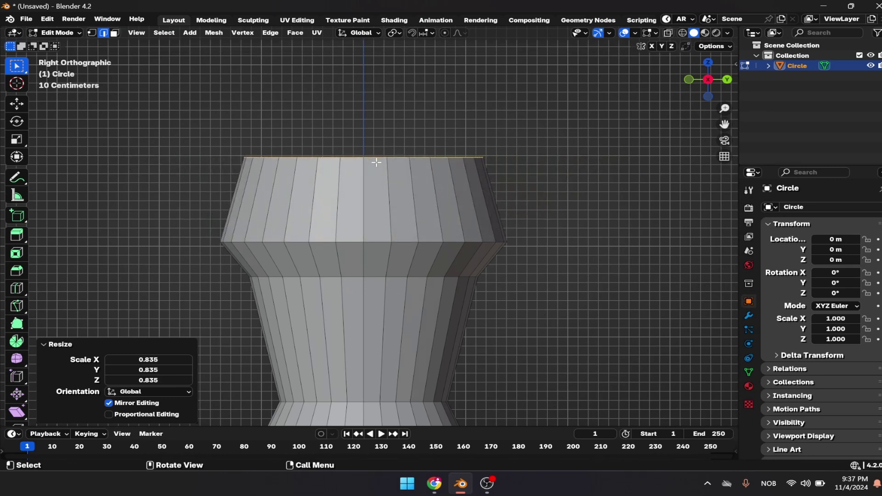
# Select the edge loop at the widest point of the vase's upper part and bevel it by about 0.45 m
pyautogui.keyDown('shift'); pyautogui.moveTo(360, 238); pyautogui.dragTo(357, 153, button='middle'); pyautogui.keyUp('shift')
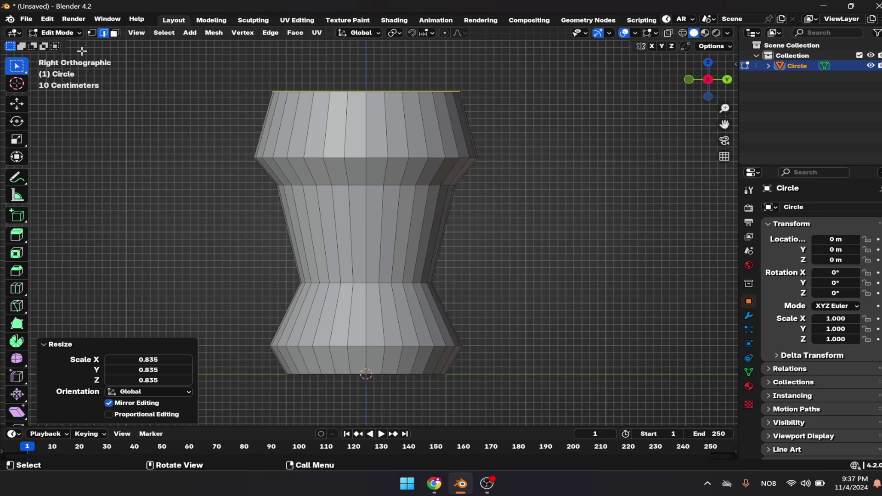
pyautogui.hotkey('alt', 'a')
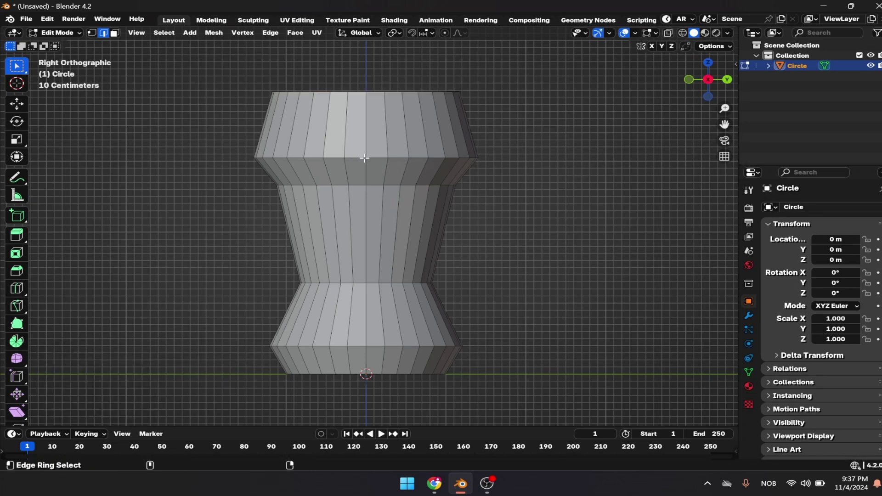
pyautogui.click(357, 157)
pyautogui.scroll(3, 356, 156)
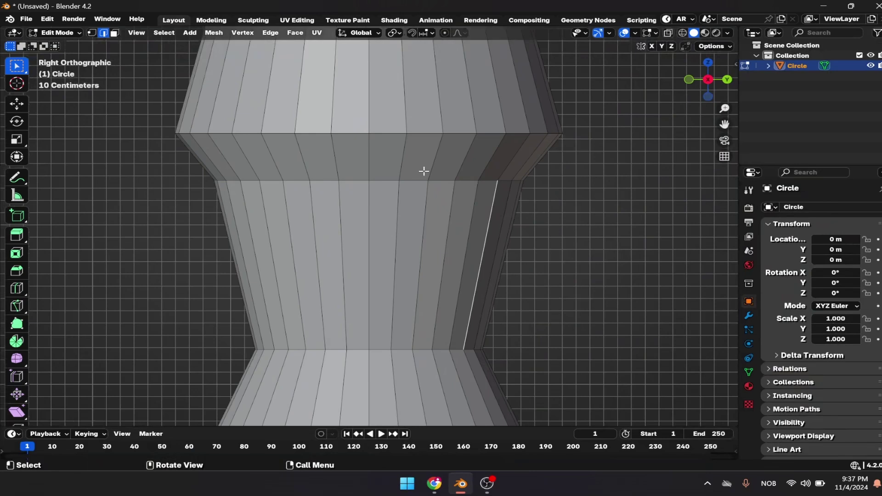
pyautogui.keyDown('alt'); pyautogui.click(313, 133); pyautogui.keyUp('alt')
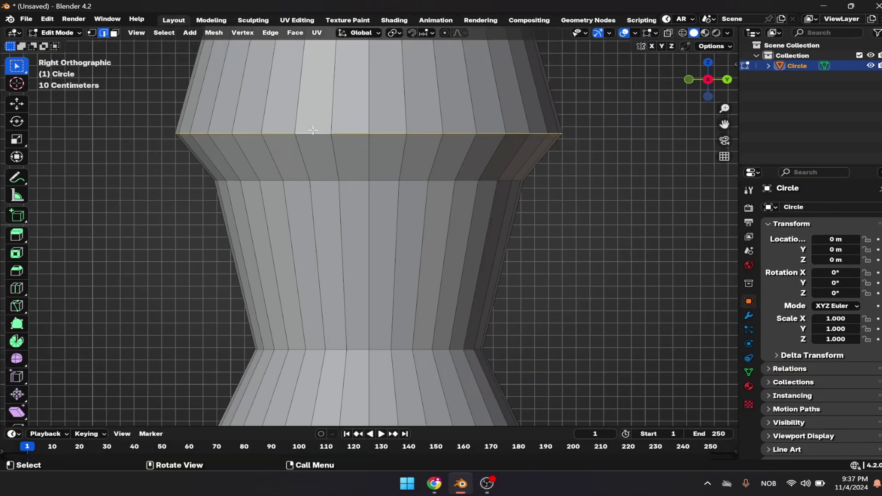
pyautogui.scroll(-2, 317, 136)
pyautogui.hotkey('ctrl', 'b')
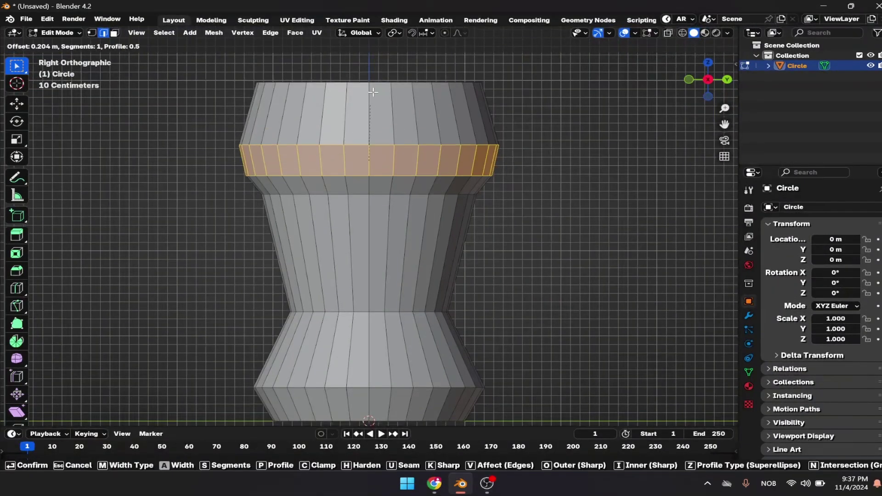
pyautogui.click(365, 84)
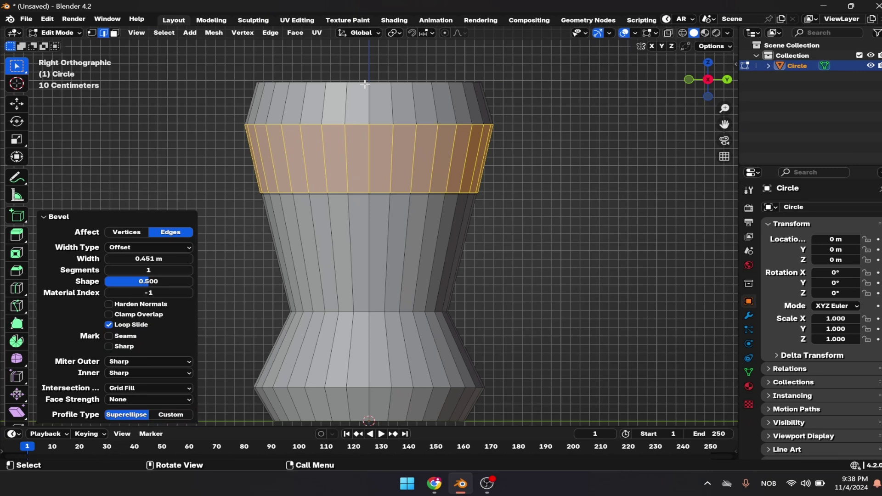
# Set the upper bevel's segment count to 5
pyautogui.click(180, 268)
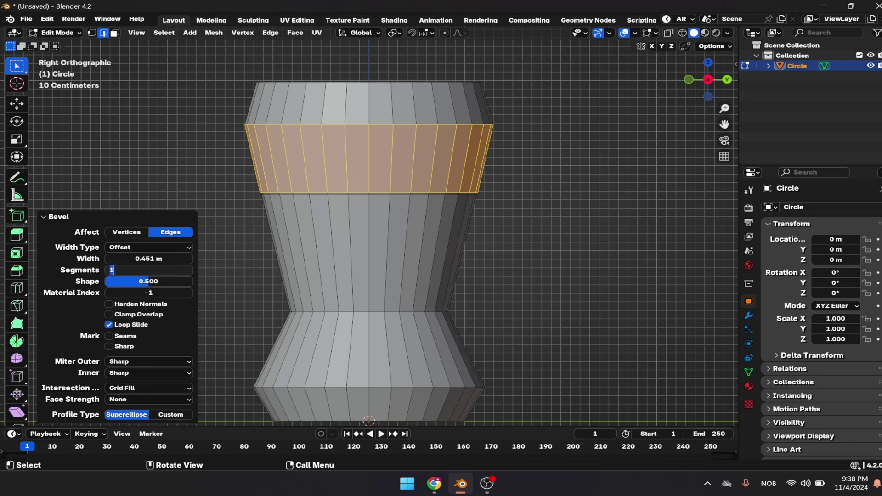
pyautogui.press('Return')
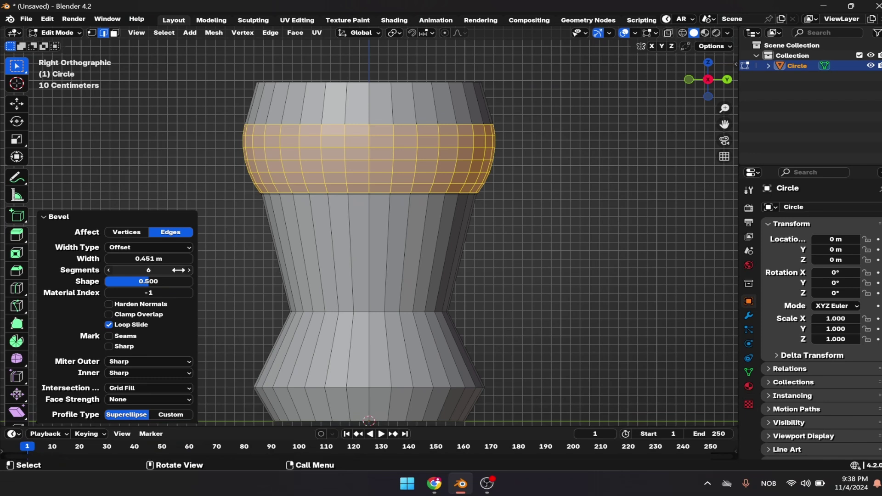
pyautogui.write('5')
pyautogui.press('Return')
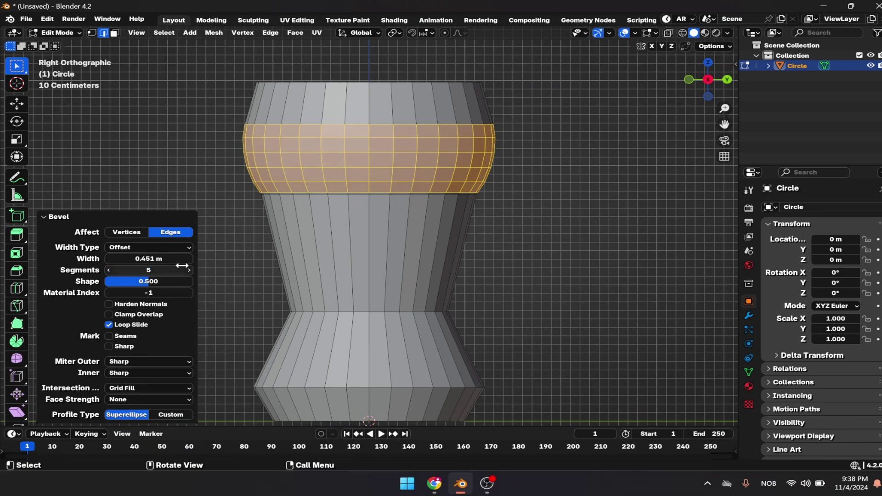
# Try to loop-select the horizontal edges around the widest point of the base
pyautogui.keyDown('shift'); pyautogui.moveTo(489, 294); pyautogui.dragTo(491, 256, button='middle'); pyautogui.keyUp('shift')
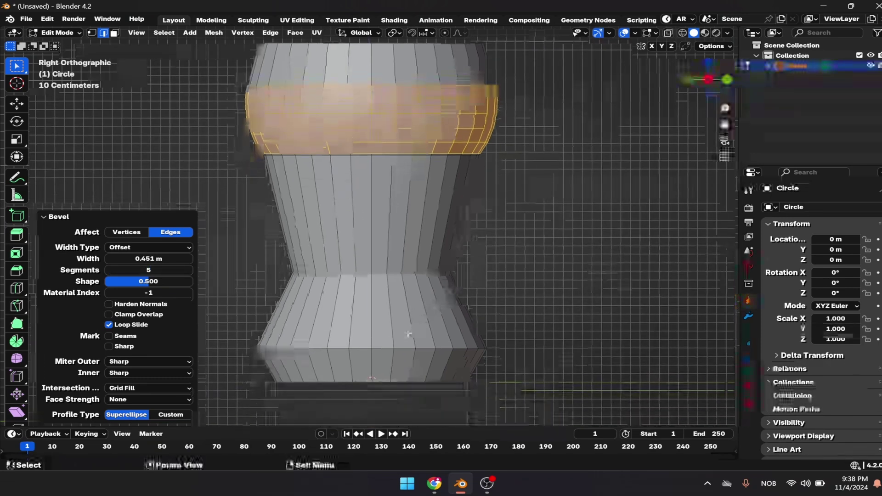
pyautogui.click(389, 341)
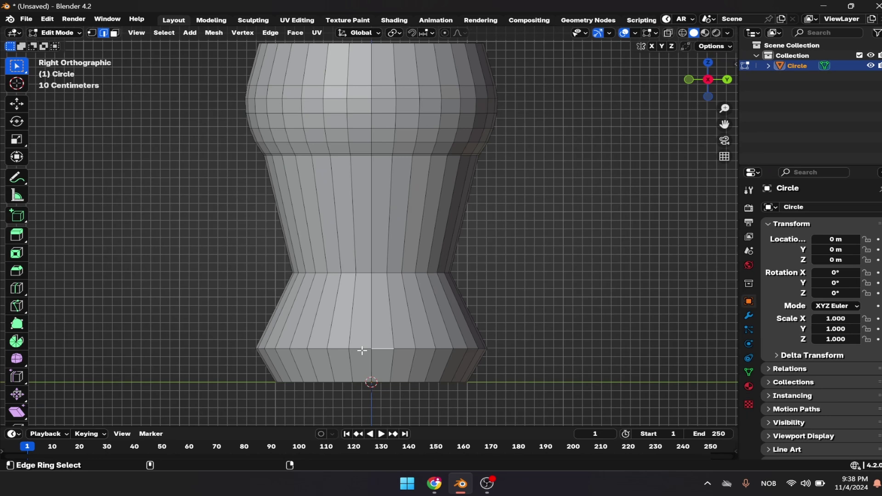
pyautogui.keyDown('alt'); pyautogui.click(371, 343); pyautogui.keyUp('alt')
pyautogui.click(340, 349)
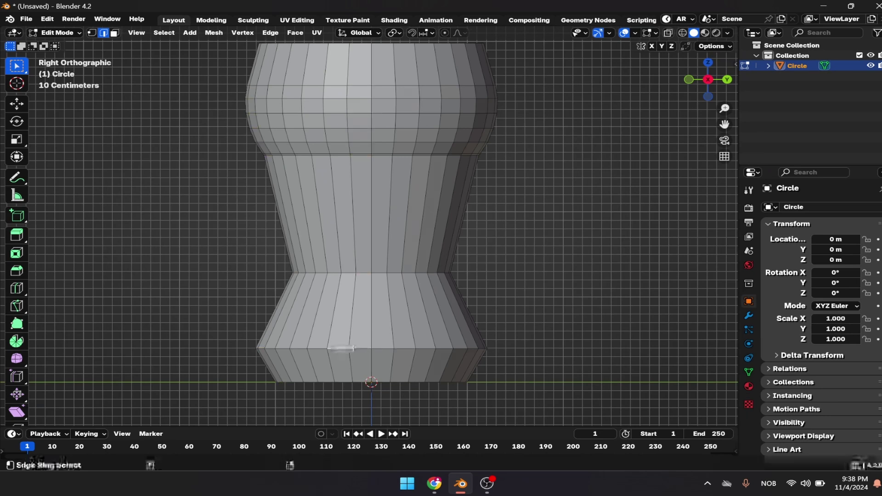
pyautogui.keyDown('ctrl'); pyautogui.keyDown('alt'); pyautogui.click(341, 350); pyautogui.keyUp('alt'); pyautogui.keyUp('ctrl')
pyautogui.scroll(4, 349, 349)
pyautogui.scroll(-4, 355, 349)
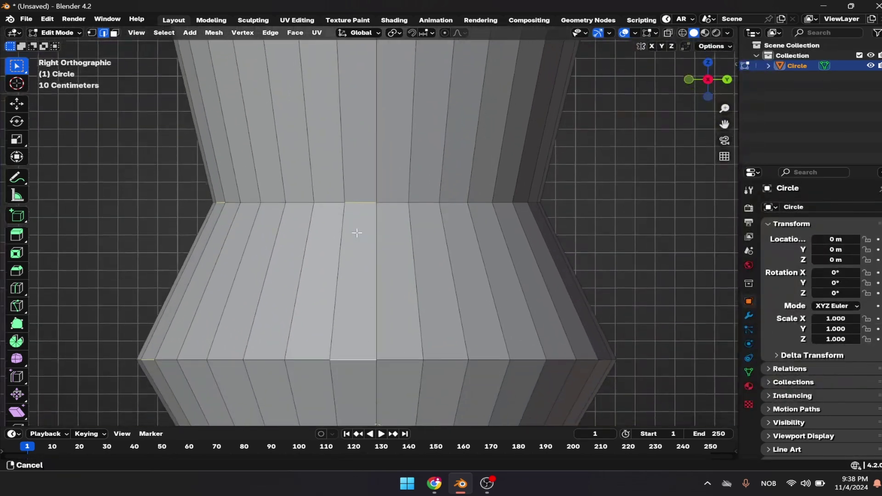
pyautogui.keyDown('ctrl'); pyautogui.keyDown('alt'); pyautogui.click(344, 358); pyautogui.keyUp('alt'); pyautogui.keyUp('ctrl')
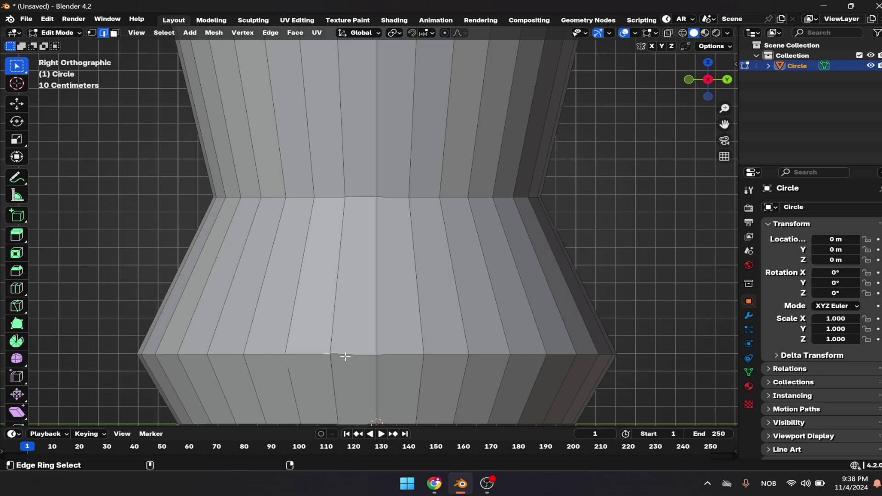
pyautogui.scroll(-3, 345, 357)
# Box-select the base's widest edge loop in wireframe display and bevel it in solid display by about 0.39 m with 5 segments
pyautogui.click(215, 269)
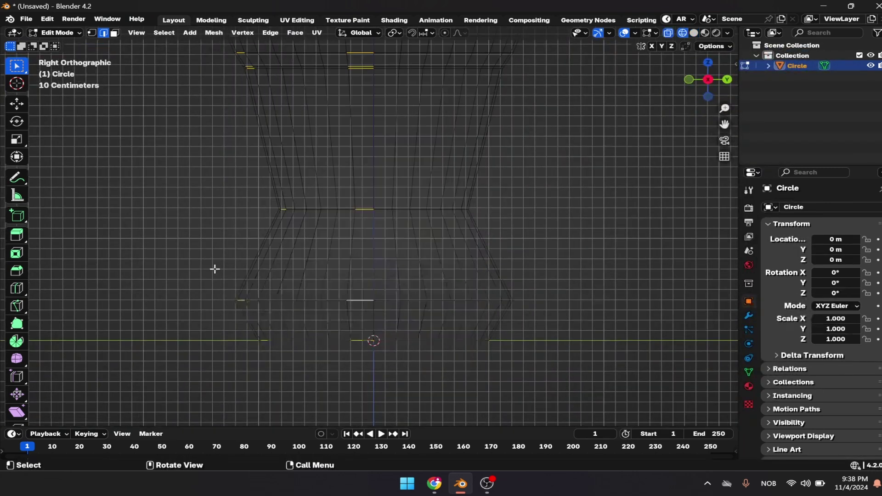
pyautogui.moveTo(122, 270); pyautogui.dragTo(587, 321)
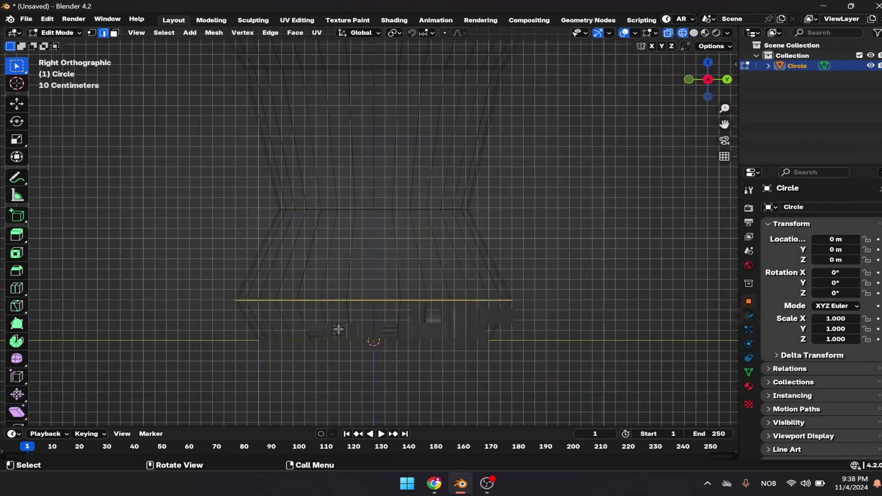
pyautogui.click(504, 298)
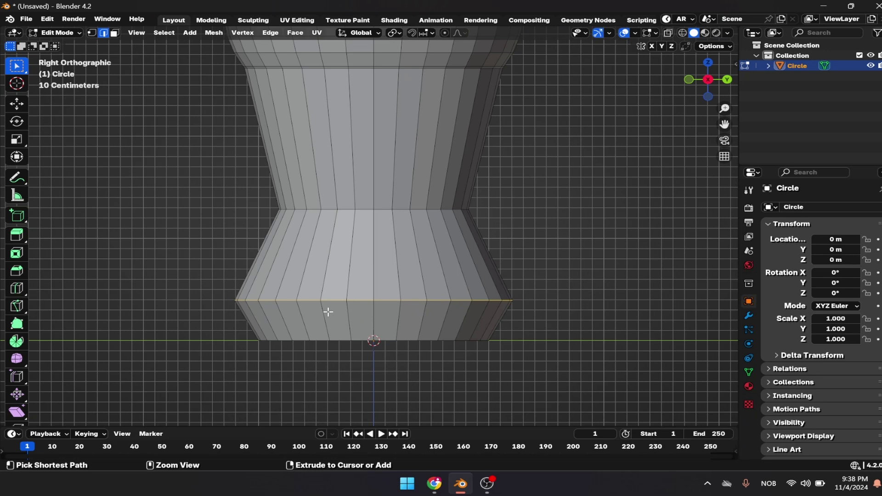
pyautogui.hotkey('ctrl', 'b')
pyautogui.scroll(4, 426, 288)
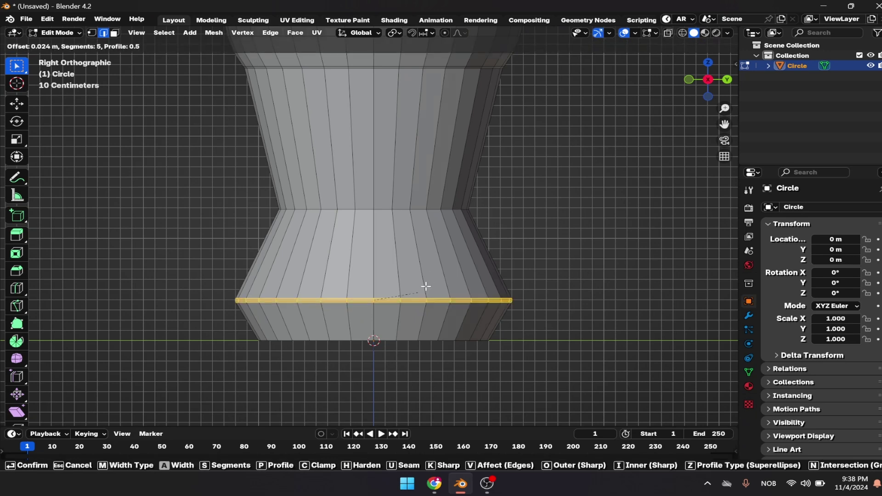
pyautogui.click(447, 258)
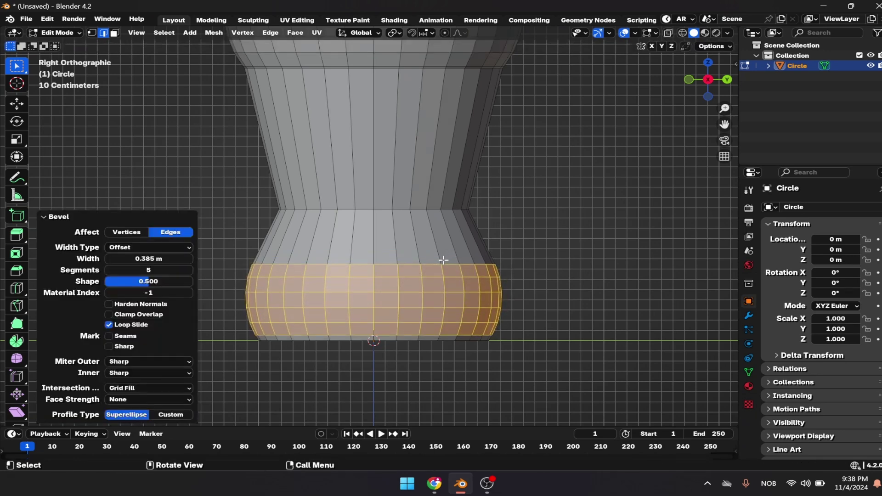
# Select the edge loop at the narrow waist above the base and bevel it by about 0.52 m with 5 segments
pyautogui.keyDown('shift'); pyautogui.moveTo(393, 203); pyautogui.dragTo(392, 227, button='middle'); pyautogui.keyUp('shift')
pyautogui.click(373, 230)
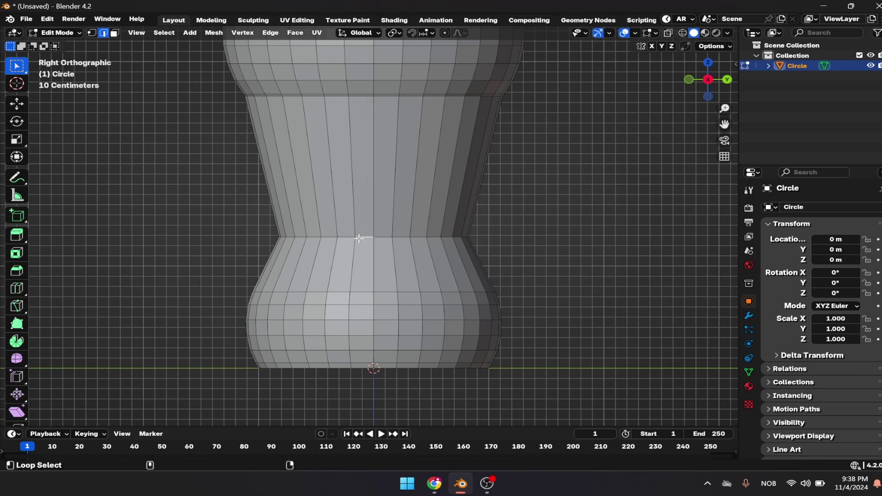
pyautogui.keyDown('alt'); pyautogui.click(341, 237); pyautogui.keyUp('alt')
pyautogui.hotkey('ctrl', 'b')
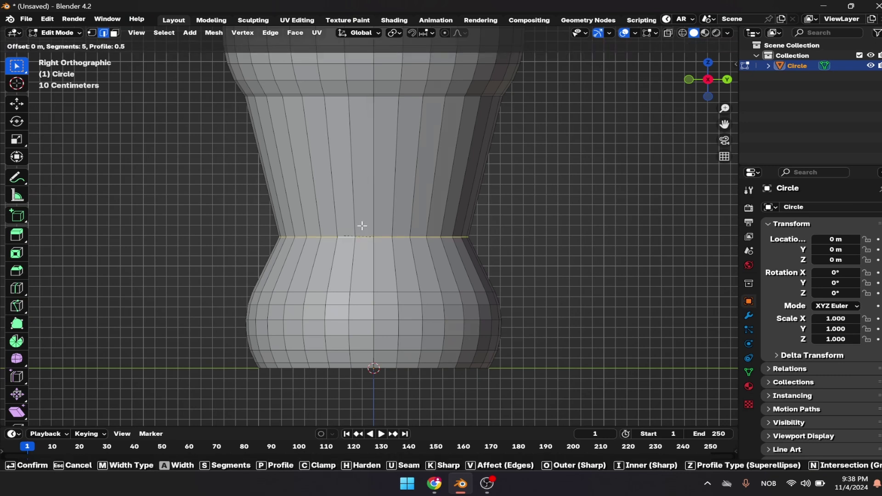
pyautogui.click(389, 211)
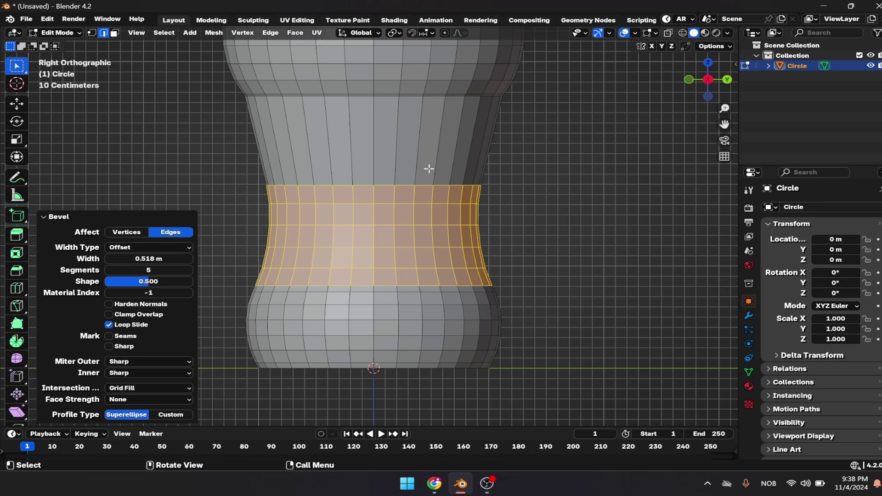
# Try to select the horizontal edge loop directly beneath the upper bulge
pyautogui.keyDown('shift'); pyautogui.scroll(6, 388, 211); pyautogui.keyUp('shift')
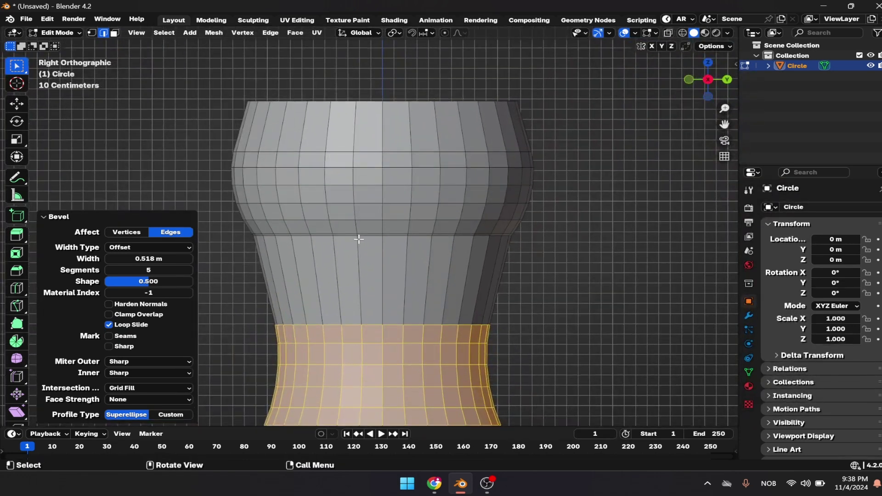
pyautogui.click(356, 239)
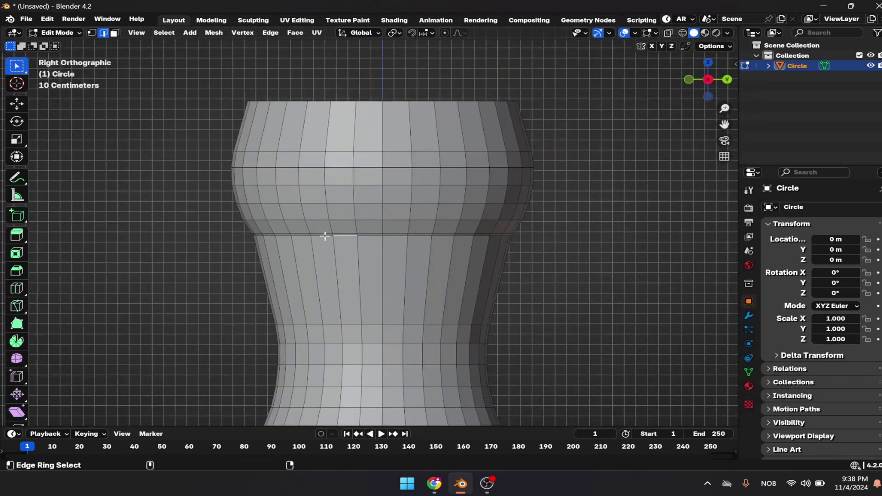
pyautogui.keyDown('ctrl'); pyautogui.keyDown('alt'); pyautogui.click(338, 236); pyautogui.keyUp('alt'); pyautogui.keyUp('ctrl')
pyautogui.click(337, 235)
pyautogui.keyDown('ctrl'); pyautogui.keyDown('alt'); pyautogui.click(338, 236); pyautogui.keyUp('alt'); pyautogui.keyUp('ctrl')
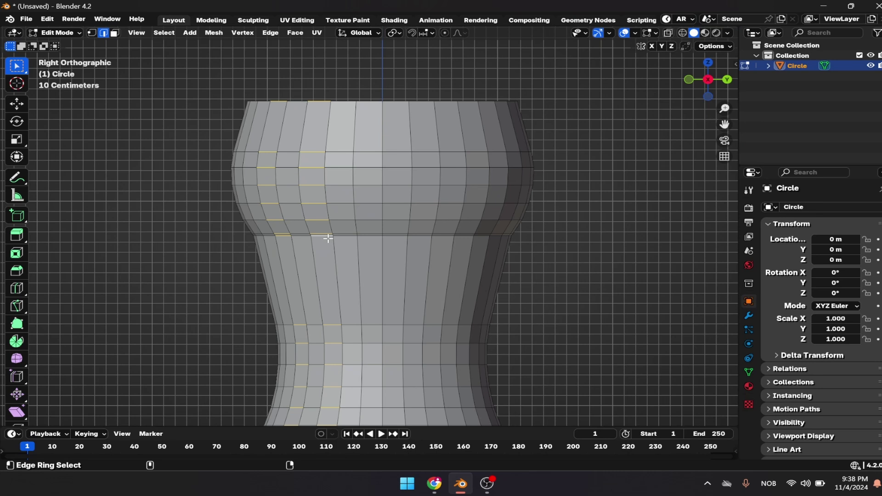
# Box-select only the lower of the two close edge loops beneath the upper bulge in wireframe display, and return to solid display
pyautogui.scroll(2, 331, 236)
pyautogui.press('z')
pyautogui.click(279, 240)
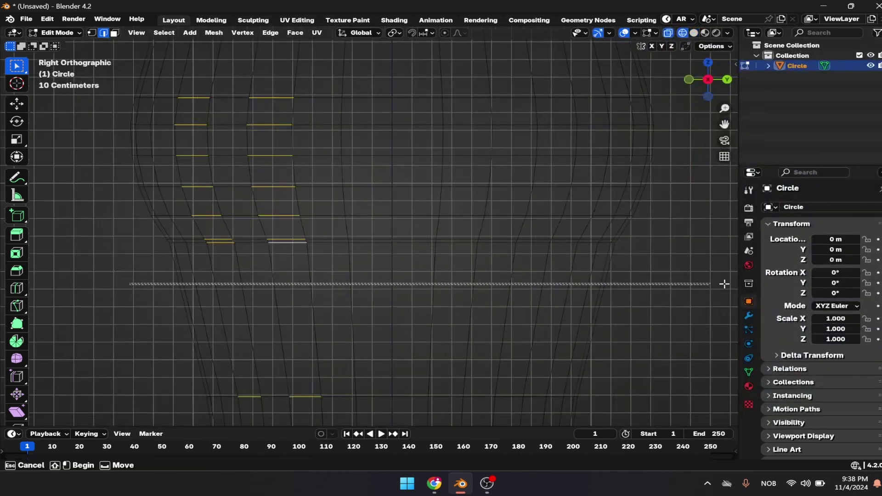
pyautogui.moveTo(724, 284); pyautogui.dragTo(130, 233)
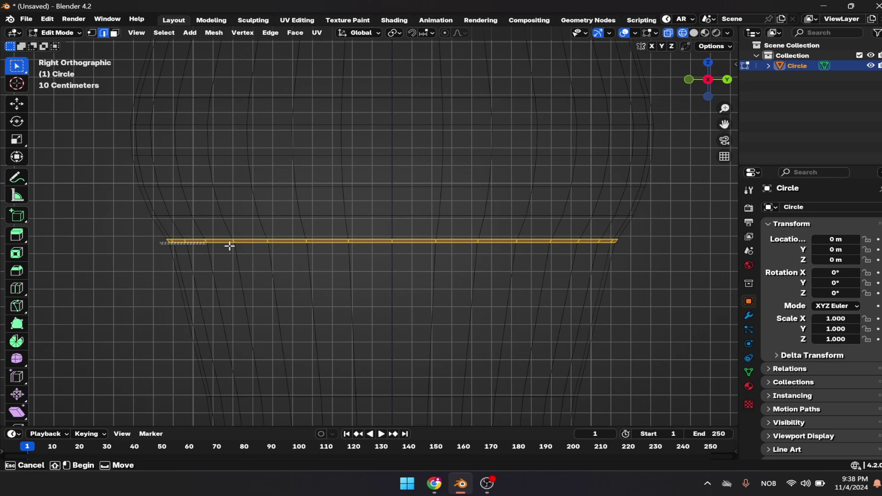
pyautogui.press('z')
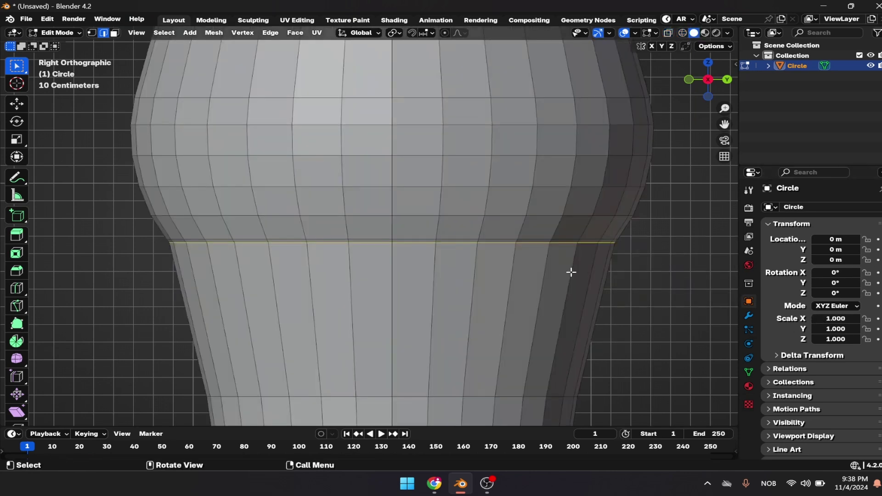
# Try to edge-slide the selected loop down along the vase's neck
pyautogui.scroll(-4, 561, 275)
pyautogui.press('g')
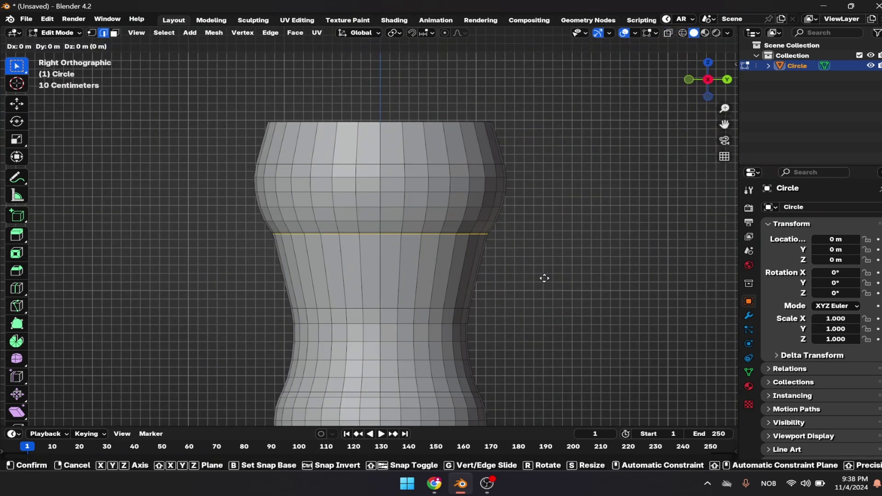
pyautogui.press('g')
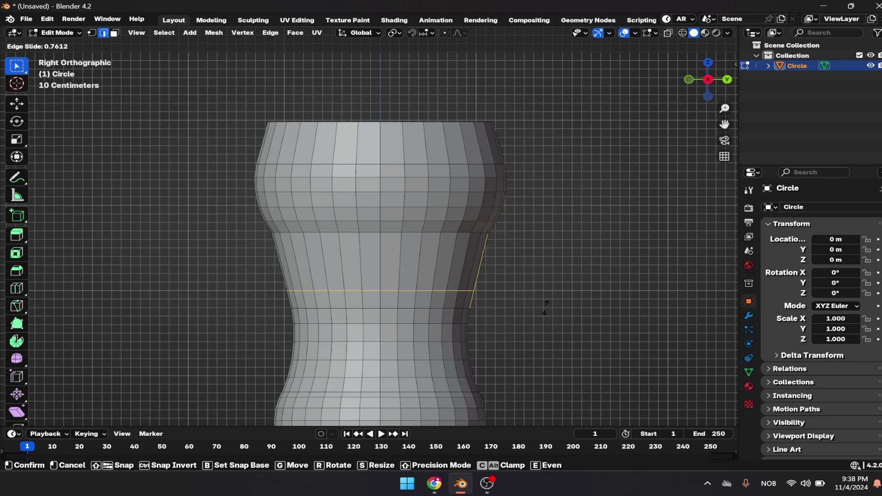
pyautogui.click(552, 283)
# Move the selected loop down about 0.39 m along Z and scale it in to about 0.90
pyautogui.press('g')
pyautogui.press('z')
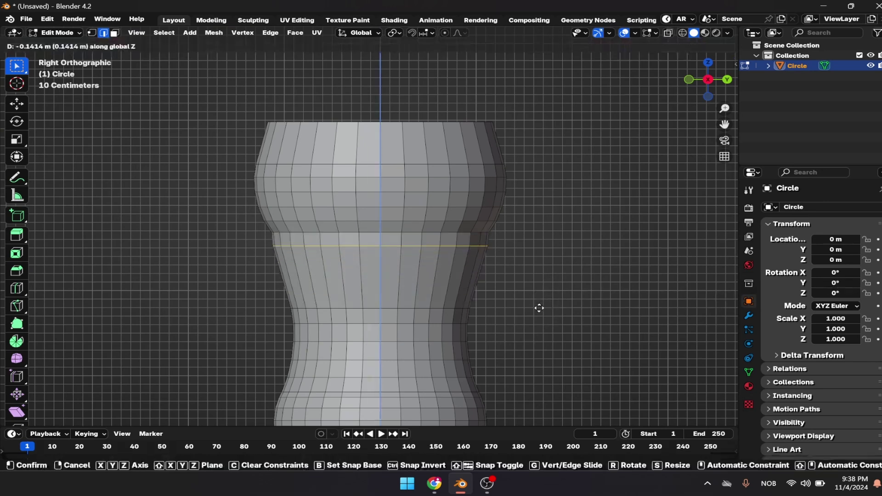
pyautogui.click(533, 325)
pyautogui.scroll(1, 460, 321)
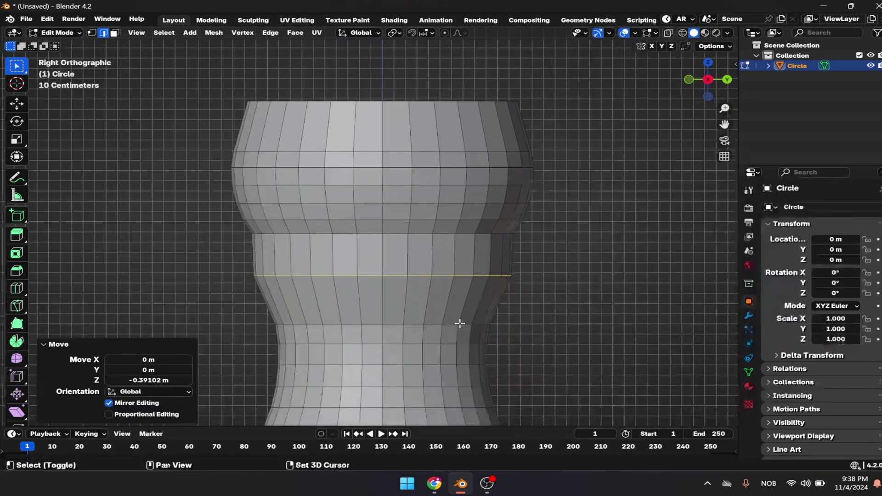
pyautogui.keyDown('shift'); pyautogui.moveTo(459, 322); pyautogui.dragTo(477, 196, button='middle'); pyautogui.keyUp('shift')
pyautogui.press('s')
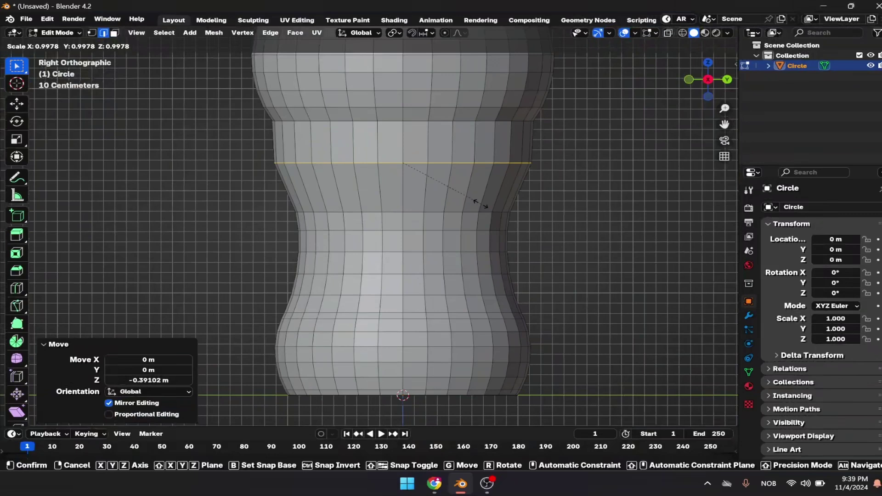
pyautogui.click(477, 193)
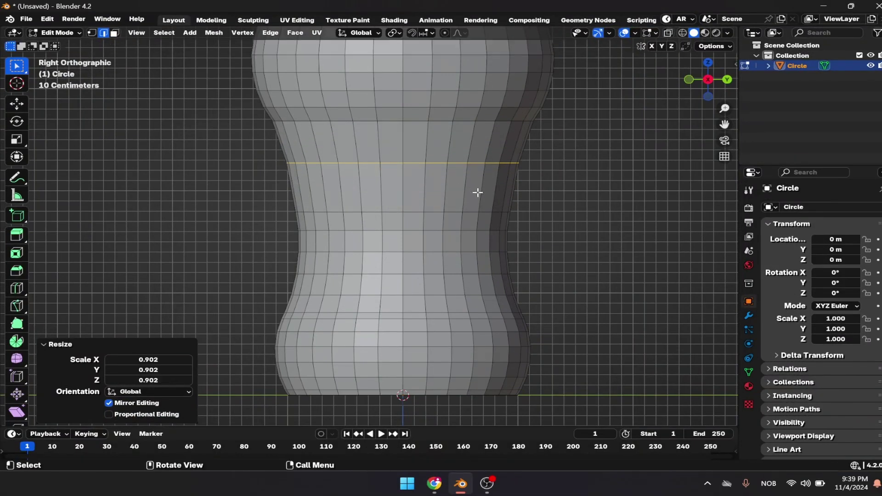
# Bevel the selected neck loop by about 0.35 m with 3 segments and check the shape in Object Mode
pyautogui.hotkey('ctrl', 'b')
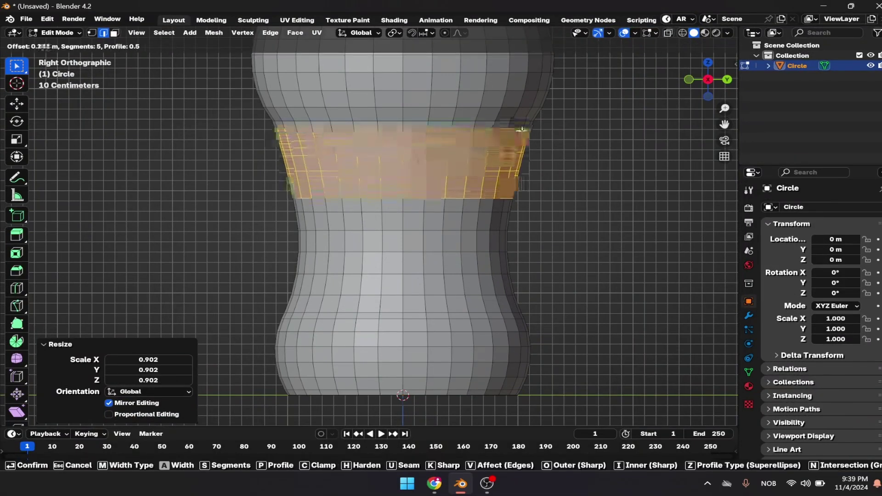
pyautogui.click(256, 258)
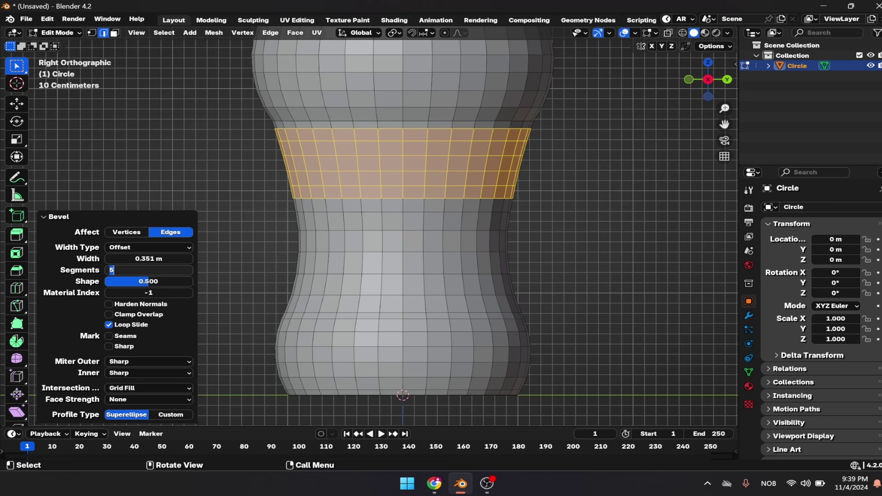
pyautogui.write('3')
pyautogui.press('Return')
pyautogui.moveTo(400, 257); pyautogui.dragTo(407, 280, button='middle')
pyautogui.press('Tab')
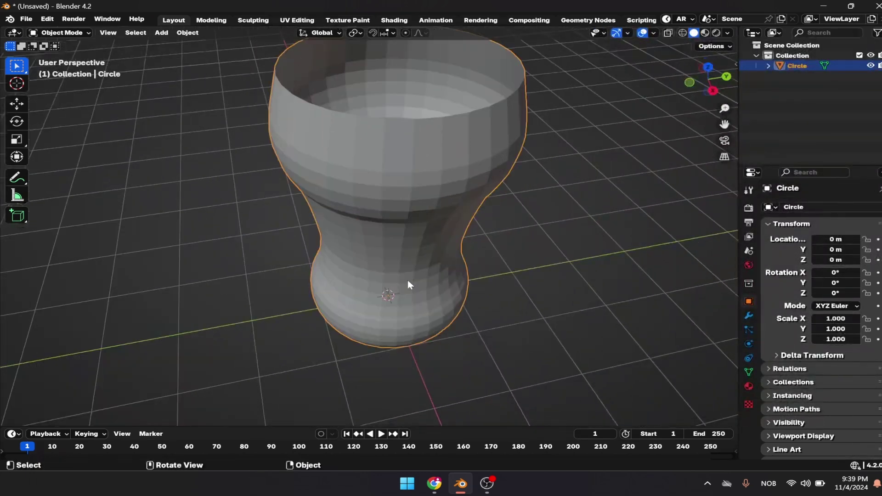
pyautogui.press('Tab')
# Select the vase's top rim loop, extrude it in place, and scale the new loop outward to about 1.15
pyautogui.scroll(6, 423, 264)
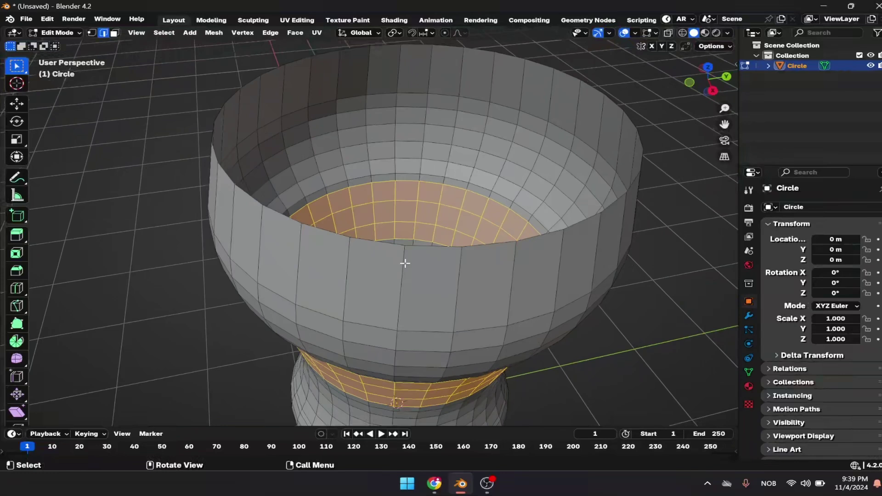
pyautogui.click(223, 175)
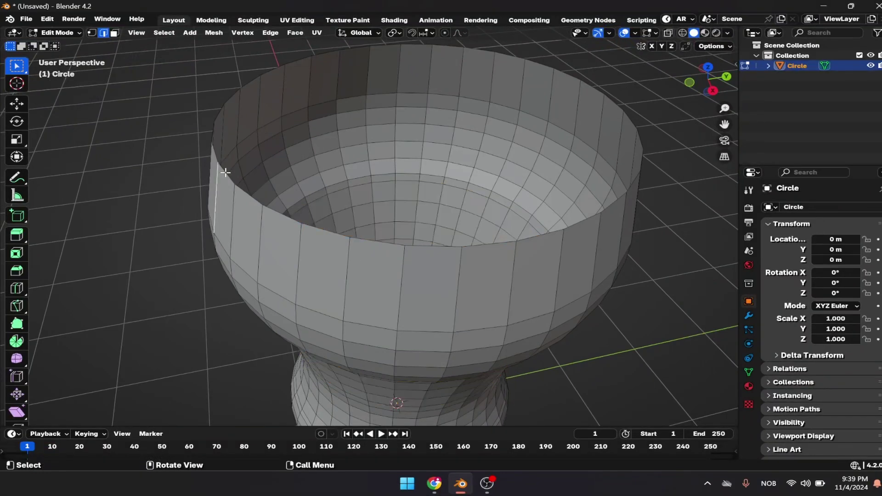
pyautogui.keyDown('alt'); pyautogui.click(251, 192); pyautogui.keyUp('alt')
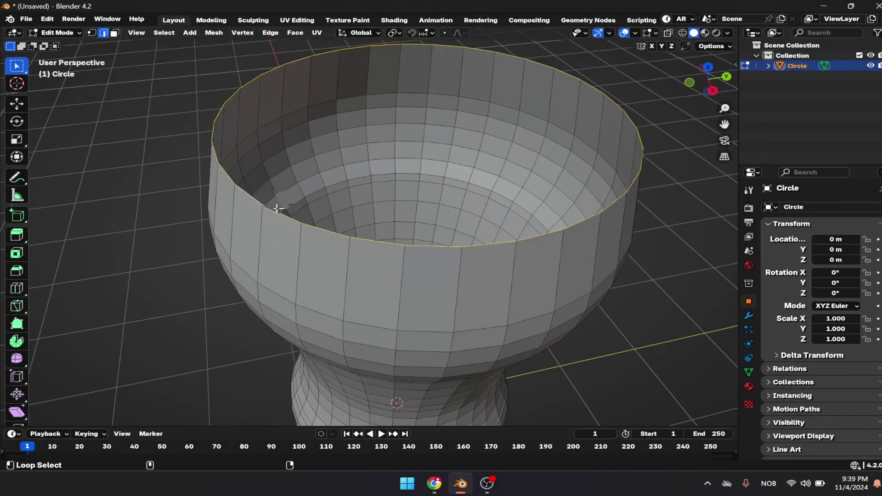
pyautogui.press('e')
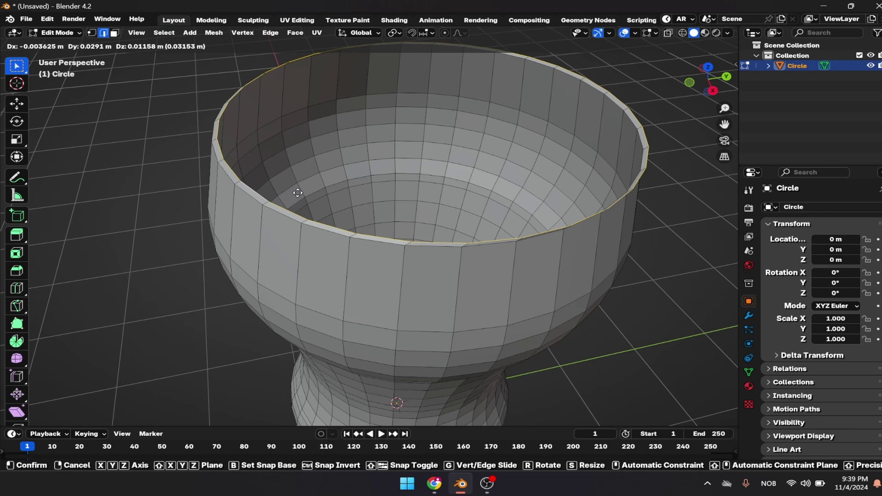
pyautogui.rightClick(314, 189)
pyautogui.moveTo(314, 189); pyautogui.dragTo(325, 205, button='middle')
pyautogui.press('s')
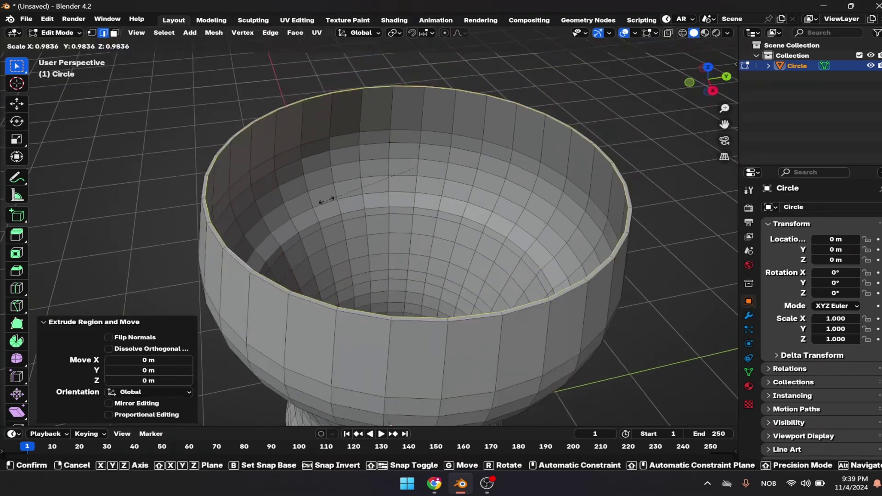
pyautogui.click(335, 233)
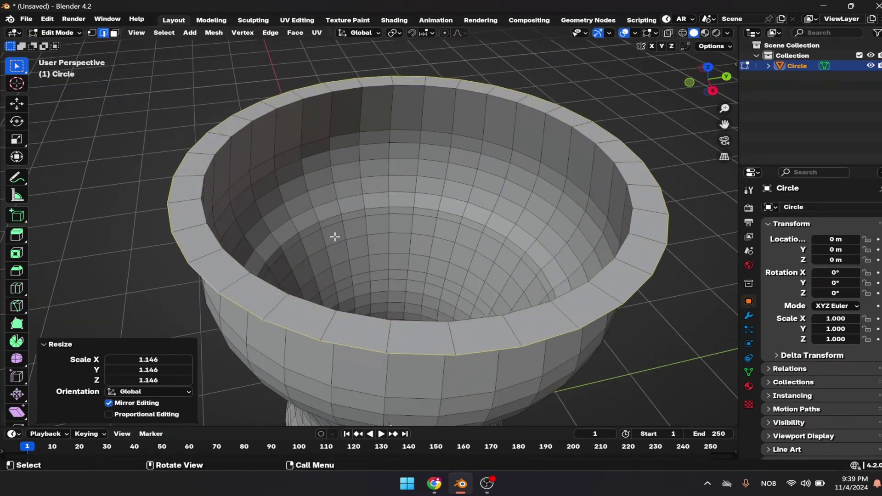
# Lower the outer rim loop about 0.1 m along Z
pyautogui.press('g')
pyautogui.press('z')
pyautogui.click(334, 248)
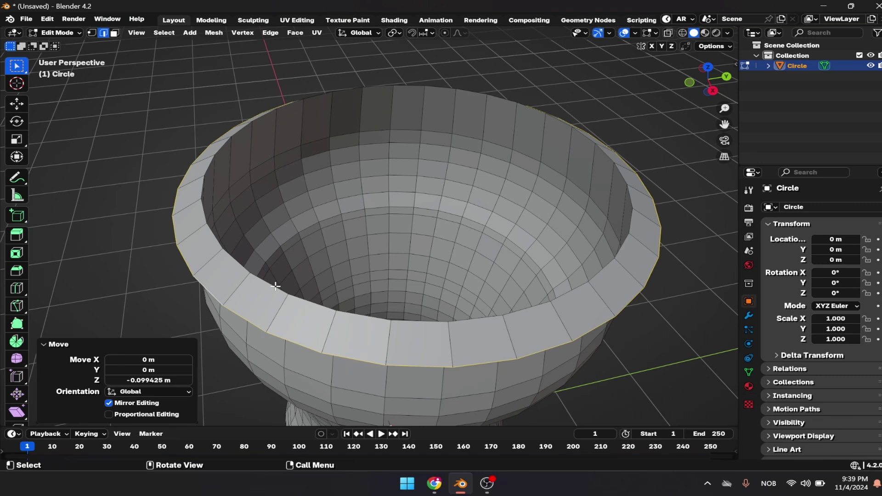
# Select the inner rim edge loop and bevel it by about 0.16 m with 3 segments
pyautogui.keyDown('alt'); pyautogui.click(268, 105); pyautogui.keyUp('alt')
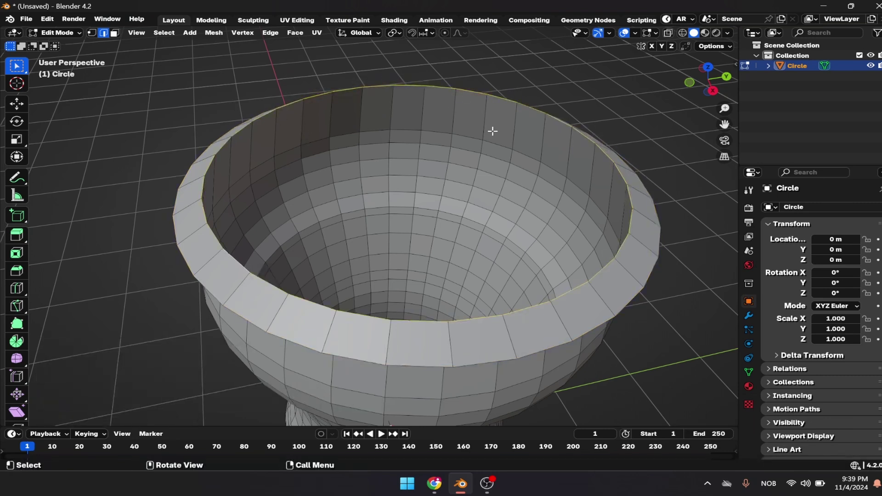
pyautogui.hotkey('ctrl', 'b')
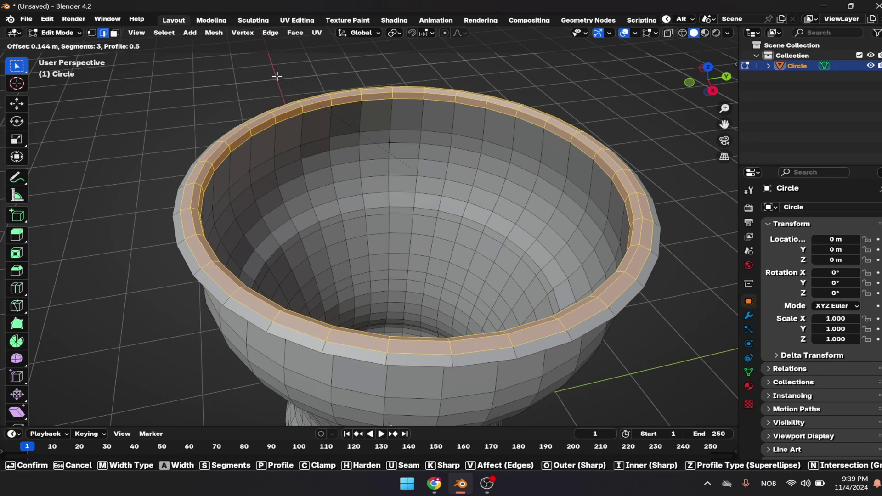
pyautogui.click(256, 101)
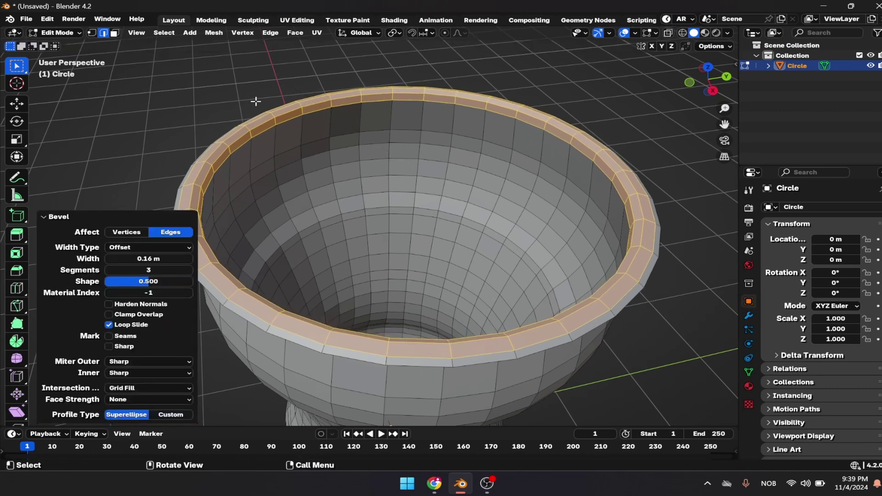
# Examine the vase's overall shape in Object Mode and its bottom face from below
pyautogui.keyDown('shift'); pyautogui.moveTo(220, 239); pyautogui.dragTo(362, 94, button='middle'); pyautogui.keyUp('shift')
pyautogui.scroll(-3, 313, 182)
pyautogui.scroll(2, 403, 167)
pyautogui.press('Tab')
pyautogui.press('Tab')
pyautogui.scroll(-2, 403, 167)
pyautogui.scroll(3, 362, 94)
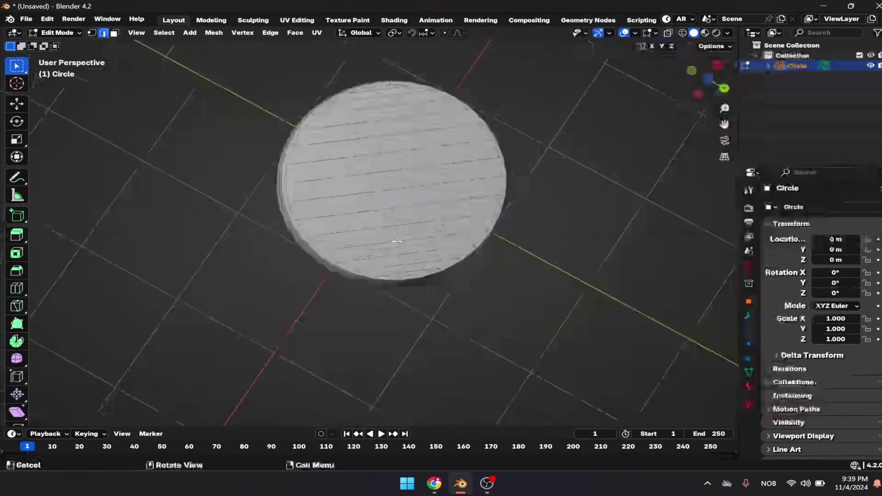
pyautogui.moveTo(405, 54); pyautogui.dragTo(406, 91, button='middle')
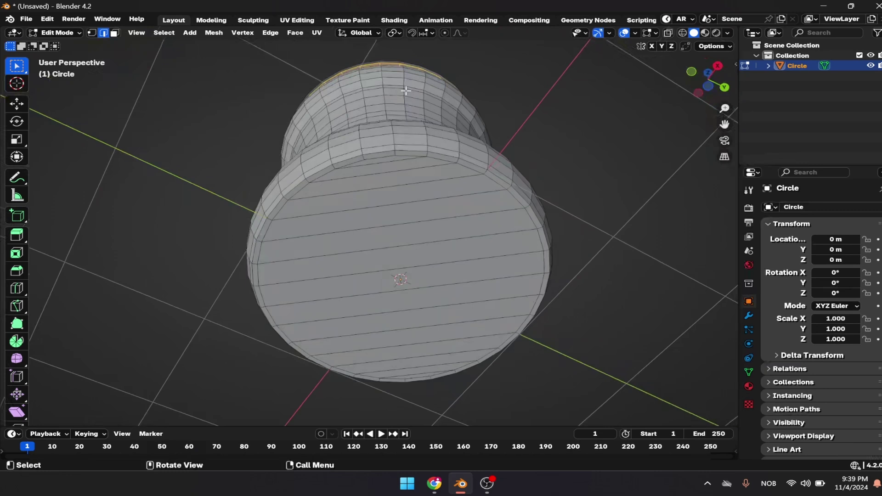
# Select the strip faces of the vase's inner bottom from the top view and inset them, ending with a thickness of about 0.118 m
pyautogui.press('KP_7')
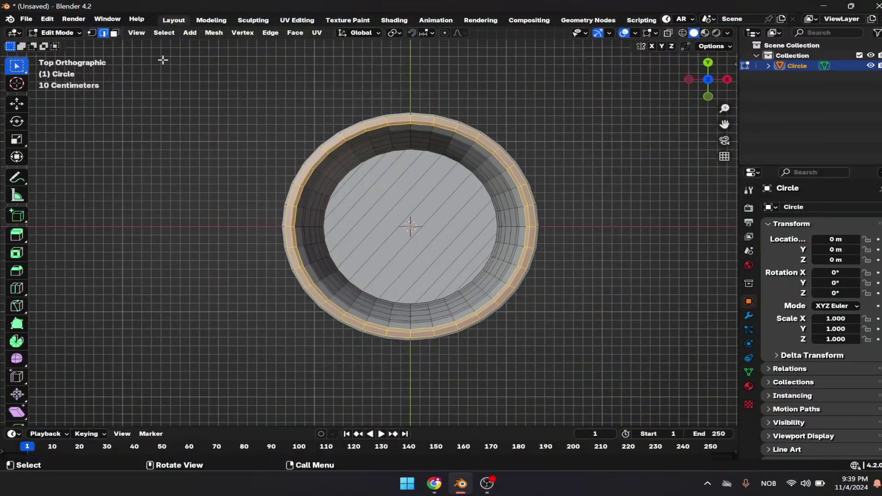
pyautogui.click(116, 33)
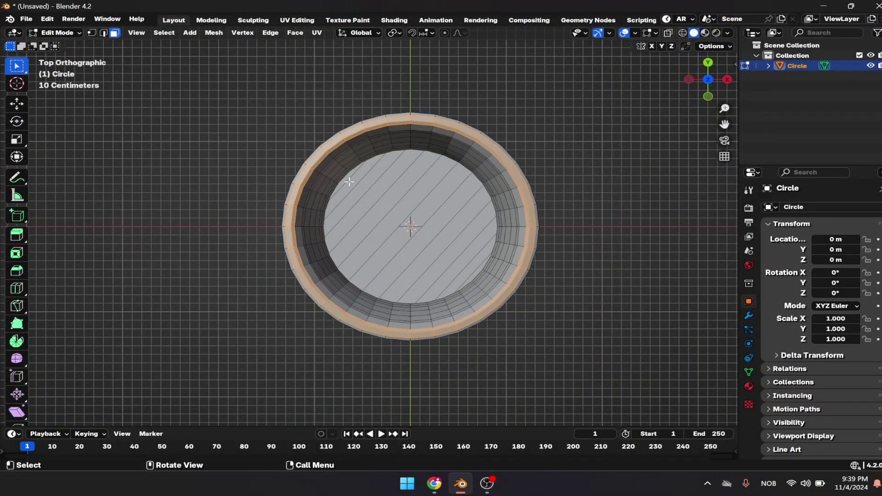
pyautogui.click(457, 271)
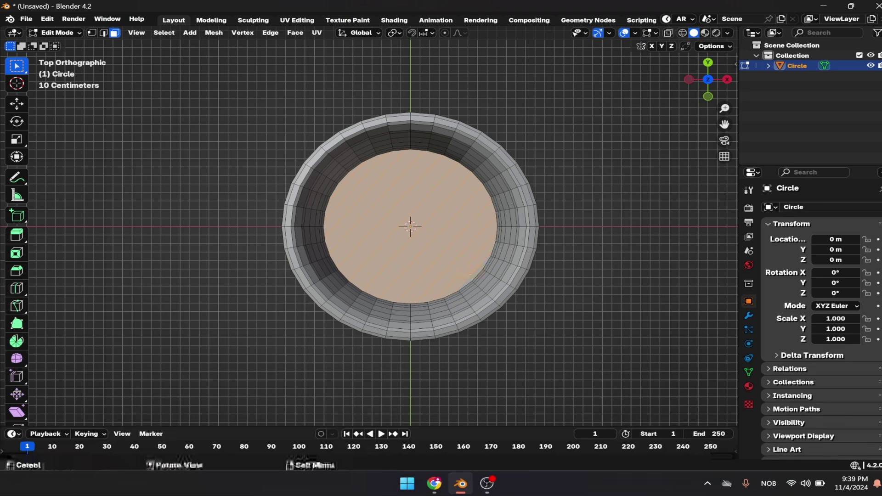
pyautogui.press('i')
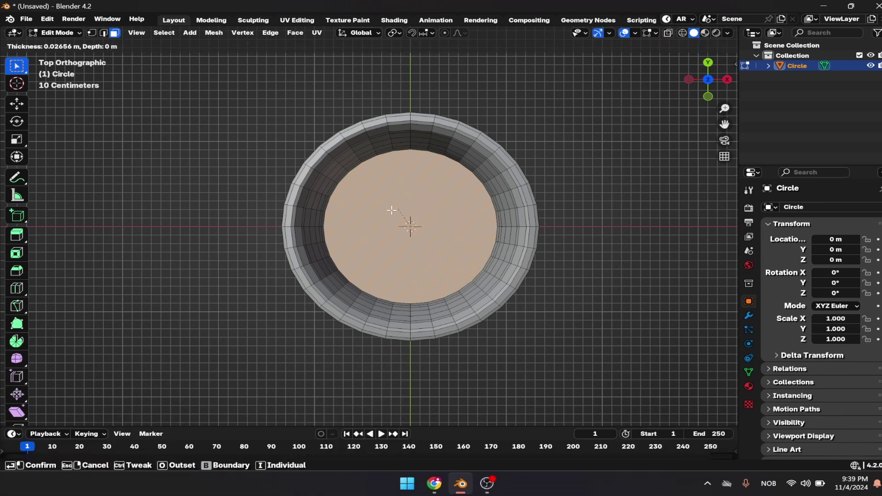
pyautogui.click(407, 224)
pyautogui.scroll(3, 420, 223)
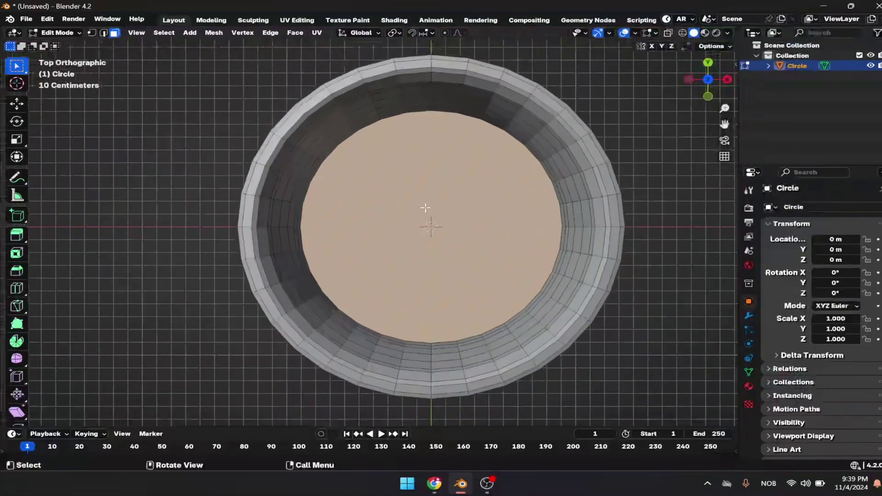
pyautogui.press('i')
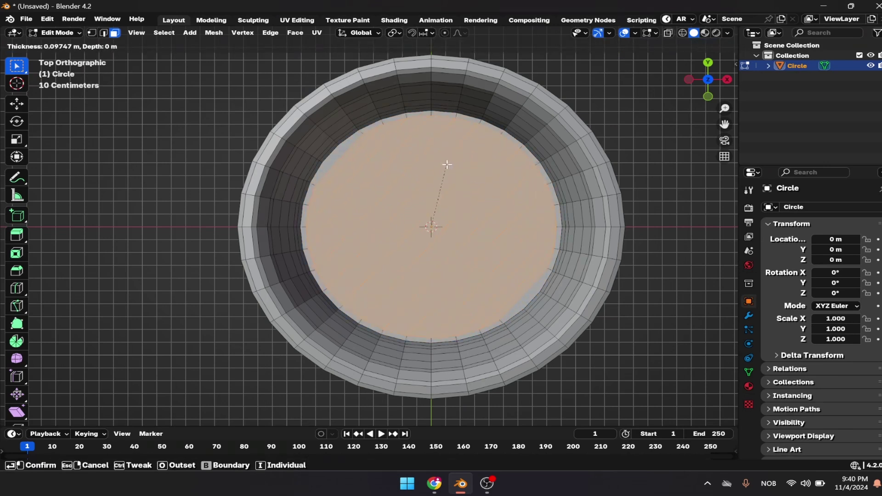
pyautogui.click(447, 165)
pyautogui.press('i')
pyautogui.click(455, 184)
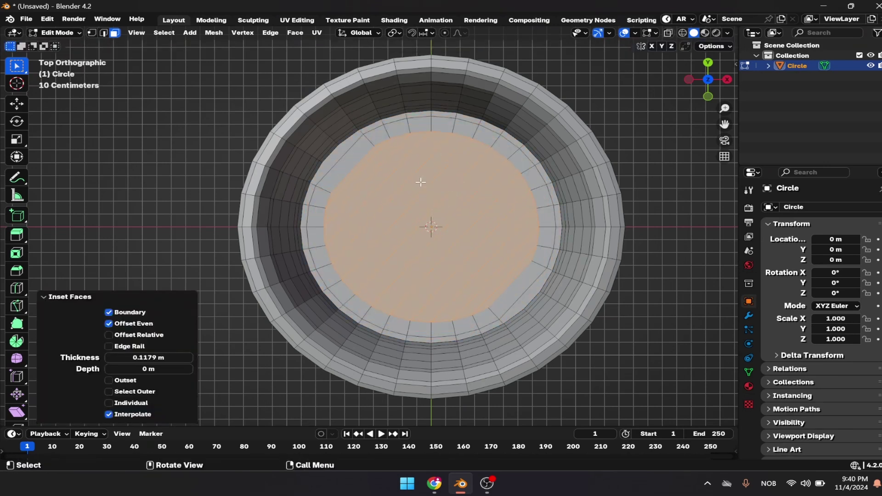
# Try to connect opposite vertices across the vase's inner bottom with a vertex path
pyautogui.scroll(2, 332, 164)
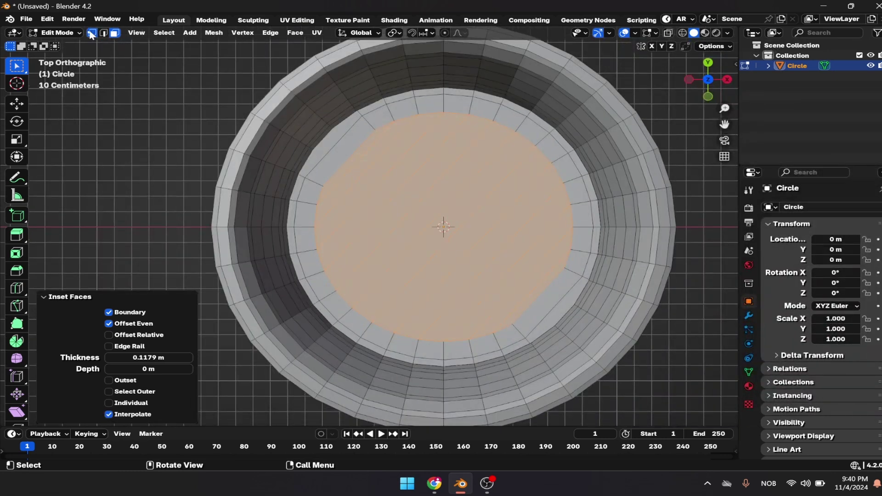
pyautogui.click(92, 33)
pyautogui.click(370, 132)
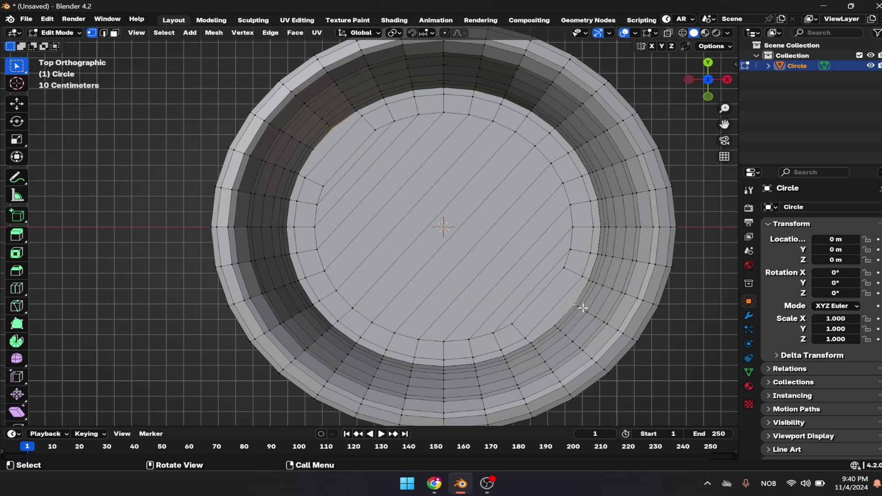
pyautogui.press('j')
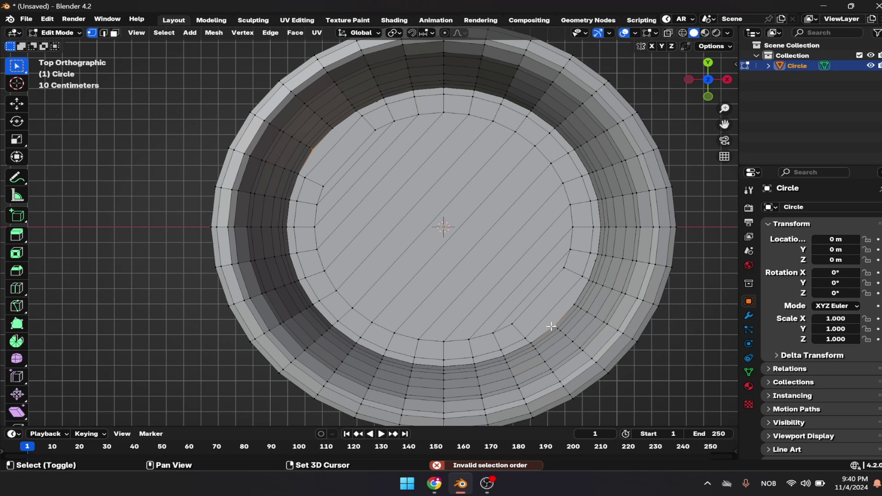
# Connect pairs of opposite vertices on the vase's underside with vertex paths running across the parallel strips
pyautogui.moveTo(488, 323); pyautogui.dragTo(441, 179, button='middle')
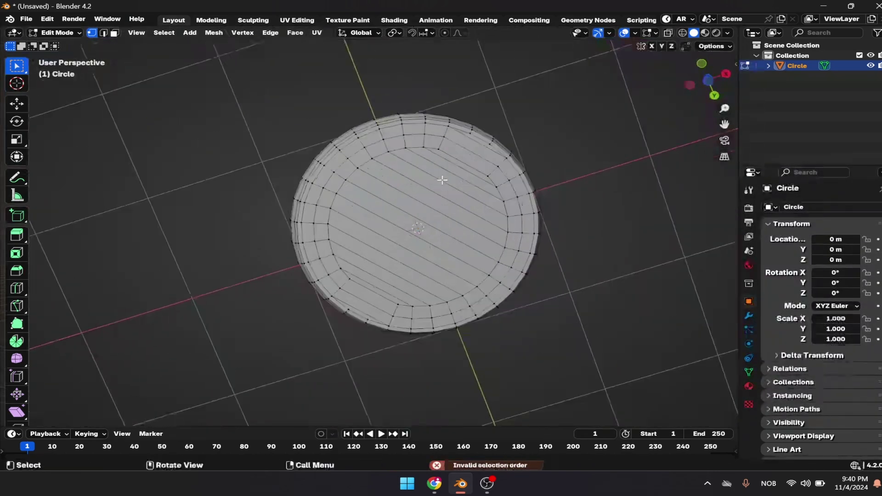
pyautogui.scroll(2, 450, 169)
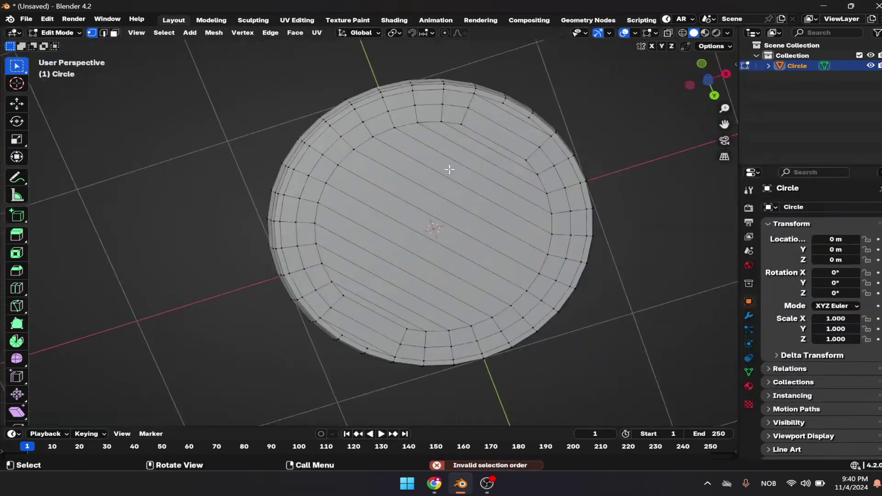
pyautogui.keyDown('ctrl'); pyautogui.click(353, 301); pyautogui.keyUp('ctrl')
pyautogui.click(407, 328)
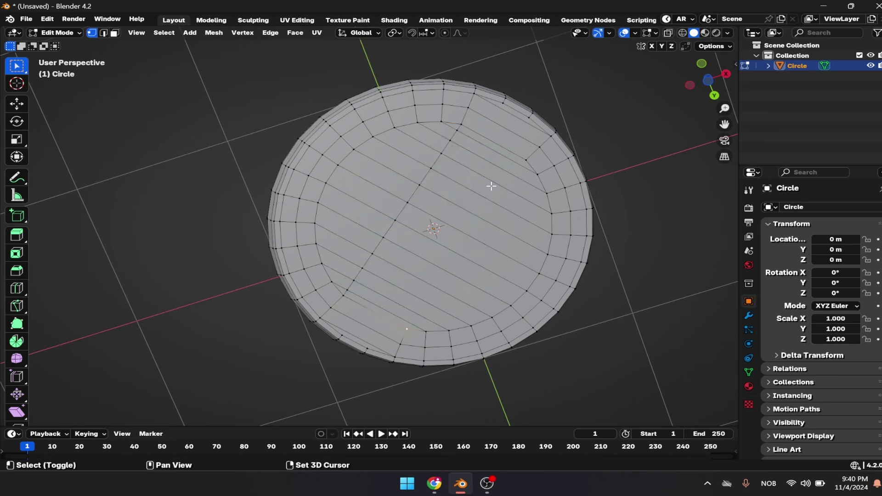
pyautogui.keyDown('ctrl'); pyautogui.click(525, 162); pyautogui.keyUp('ctrl')
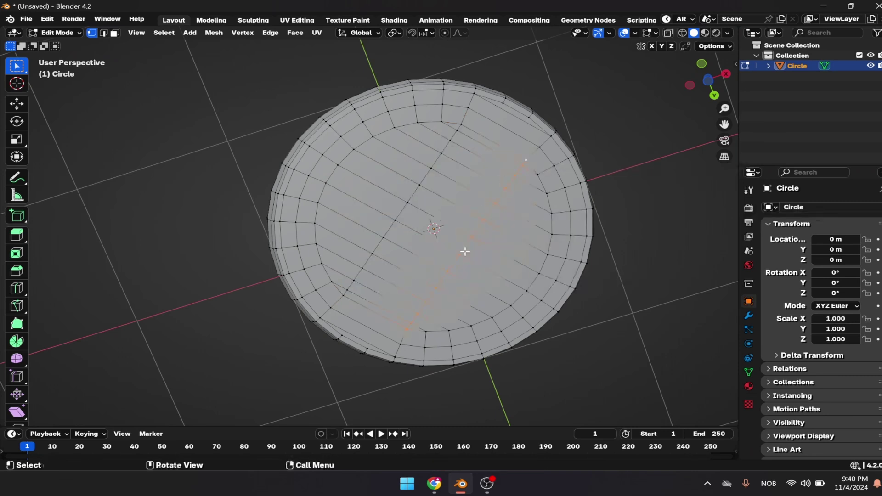
pyautogui.click(374, 348)
pyautogui.keyDown('ctrl'); pyautogui.click(526, 116); pyautogui.keyUp('ctrl')
pyautogui.click(340, 332)
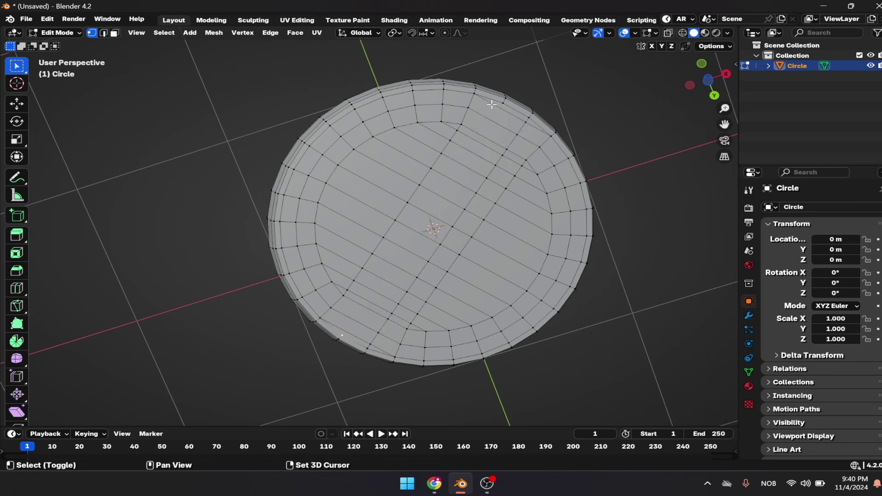
# Select the stray diagonal edge path around the vase's waist and dissolve its edges
pyautogui.moveTo(494, 108); pyautogui.dragTo(403, 291, button='middle')
pyautogui.scroll(3, 524, 280)
pyautogui.scroll(2, 435, 337)
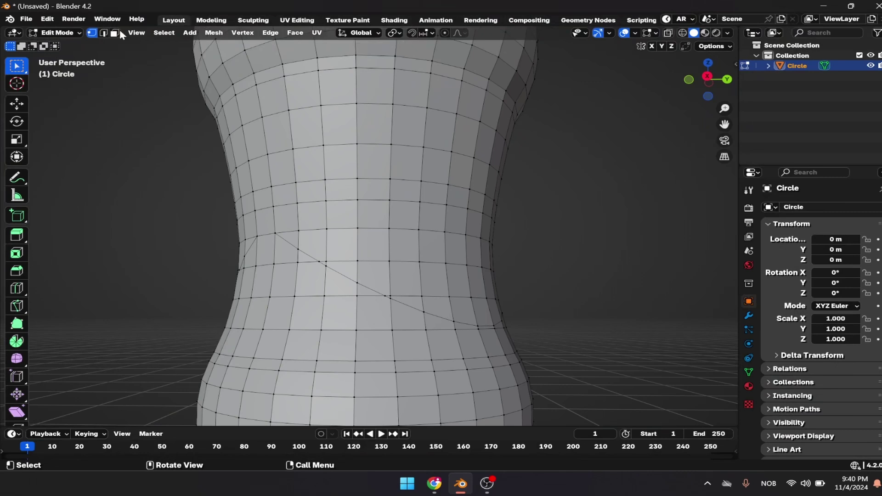
pyautogui.press('capslock')
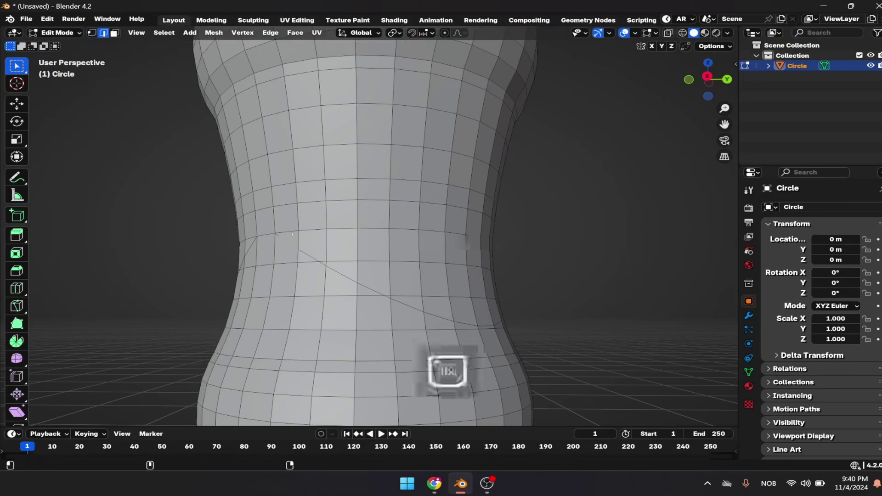
pyautogui.moveTo(311, 255); pyautogui.dragTo(436, 247, button='middle')
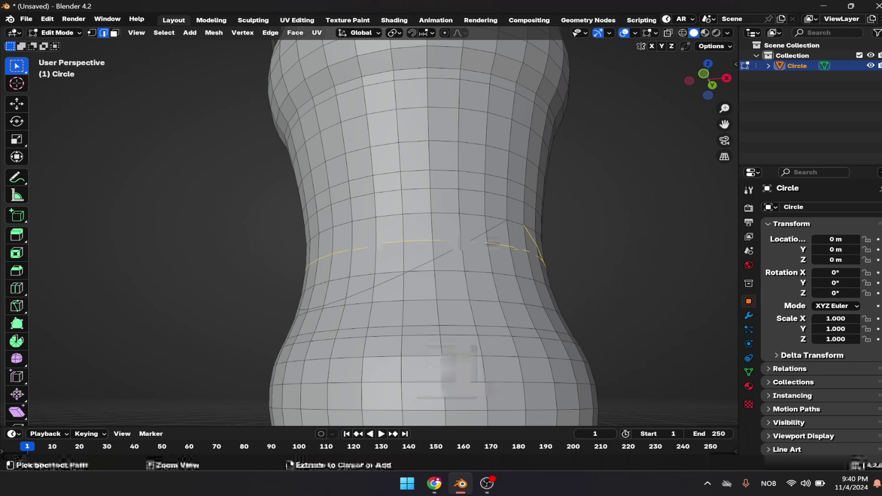
pyautogui.moveTo(441, 255); pyautogui.dragTo(382, 220, button='middle')
pyautogui.rightClick(382, 219)
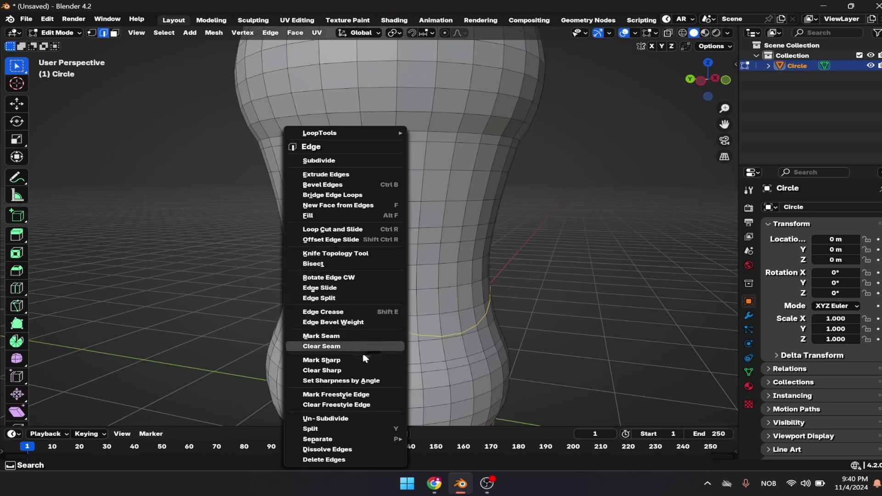
pyautogui.click(334, 395)
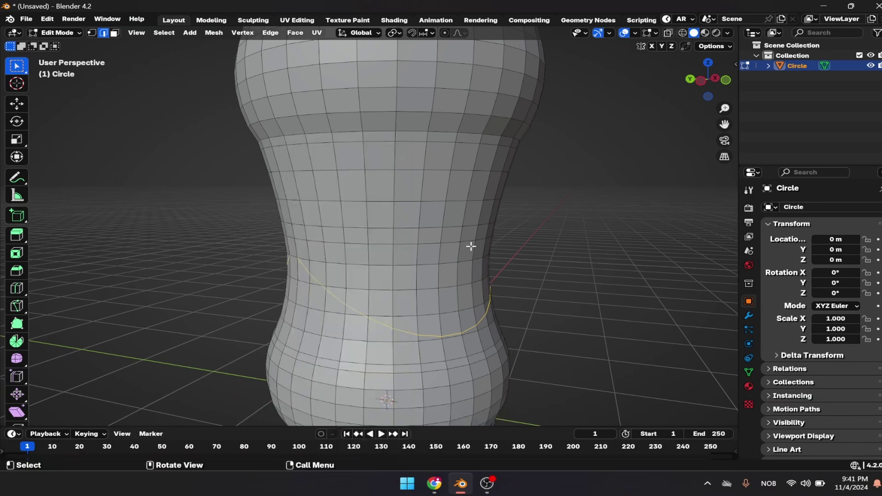
pyautogui.press('x')
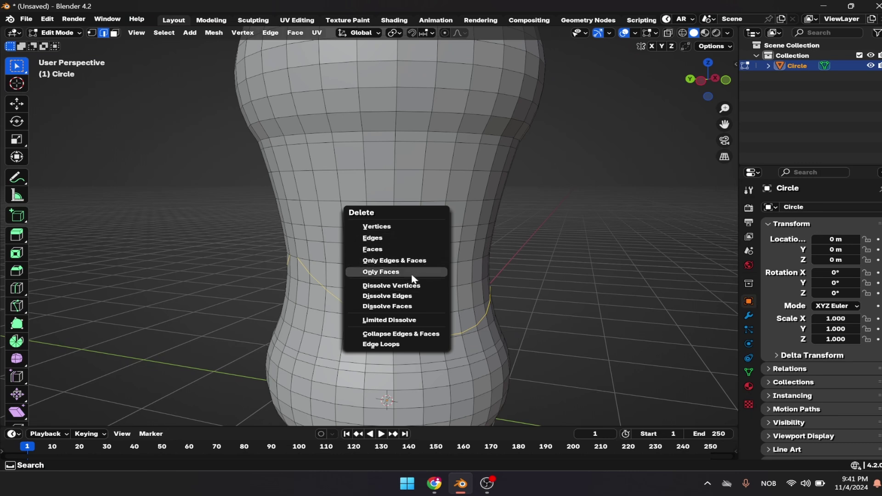
pyautogui.click(416, 285)
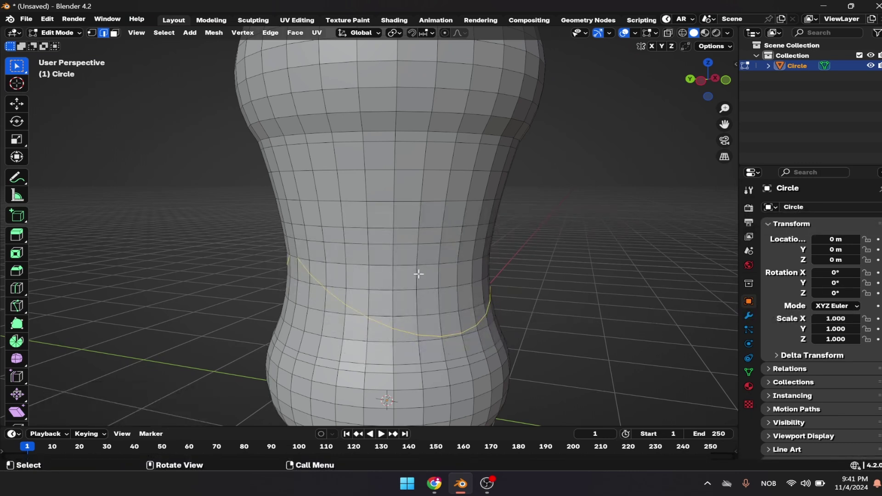
pyautogui.press('x')
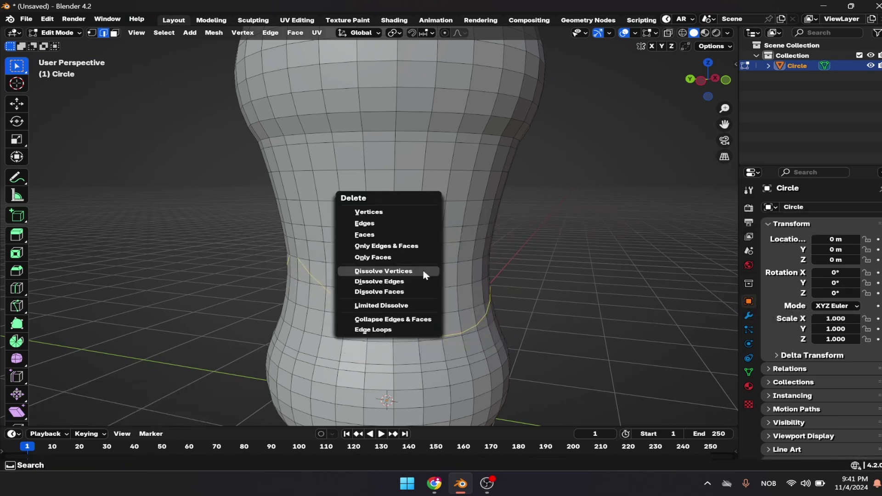
pyautogui.click(427, 281)
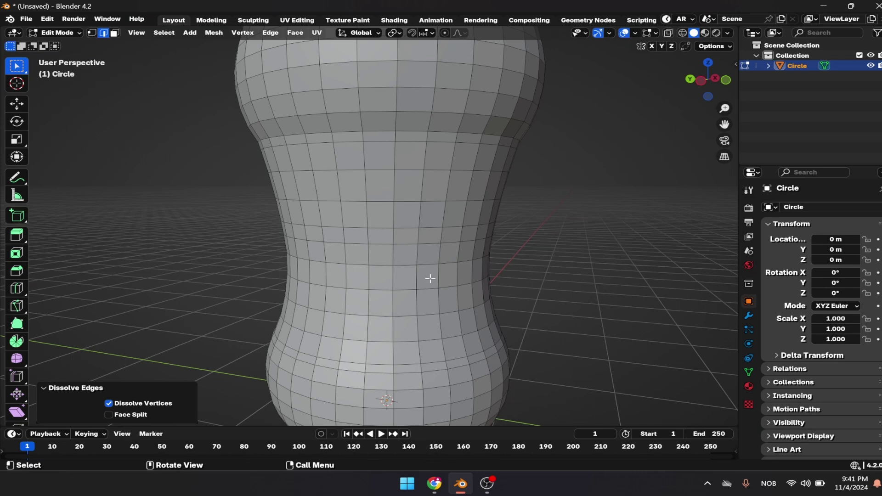
# Return to Object Mode and add a Subdivision Surface modifier to the vase
pyautogui.moveTo(501, 307); pyautogui.dragTo(398, 274, button='middle')
pyautogui.scroll(-4, 250, 260)
pyautogui.press('Tab')
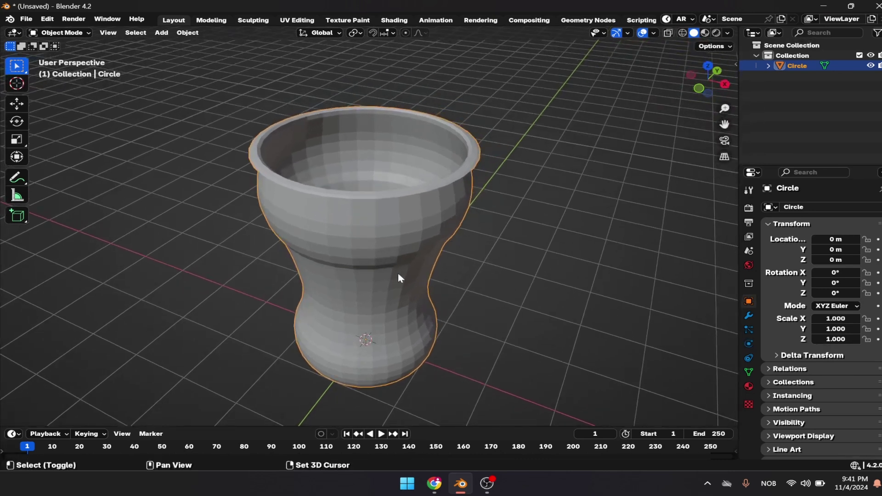
pyautogui.click(749, 316)
pyautogui.click(802, 211)
pyautogui.write('s')
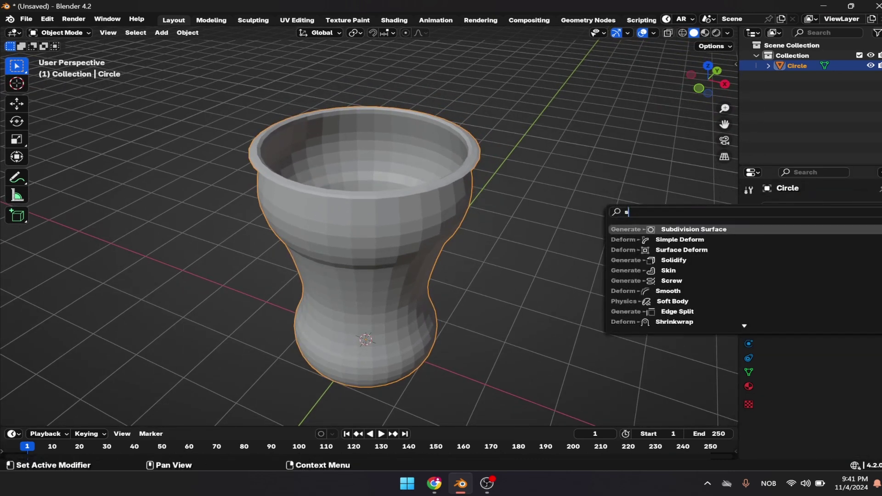
pyautogui.write('ub')
pyautogui.press('Return')
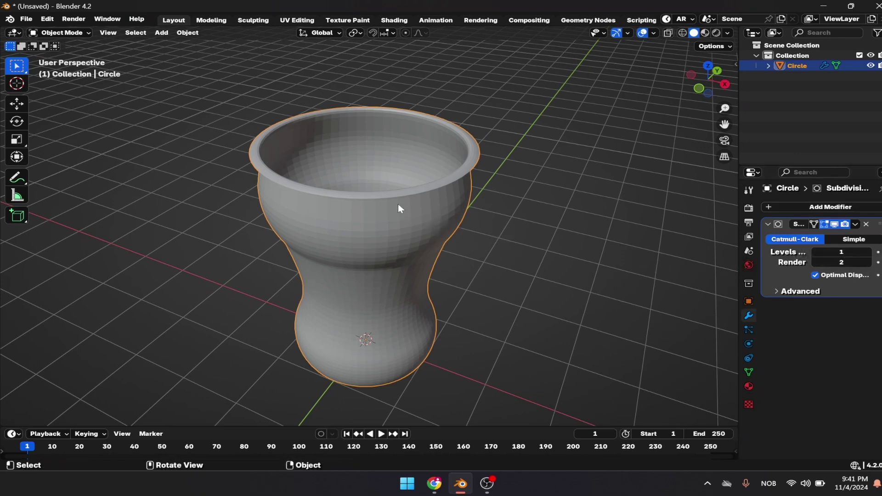
# Apply Shade Smooth to all of the vase's faces and return to Object Mode to check the smoothed shape
pyautogui.press('Tab')
pyautogui.click(130, 33)
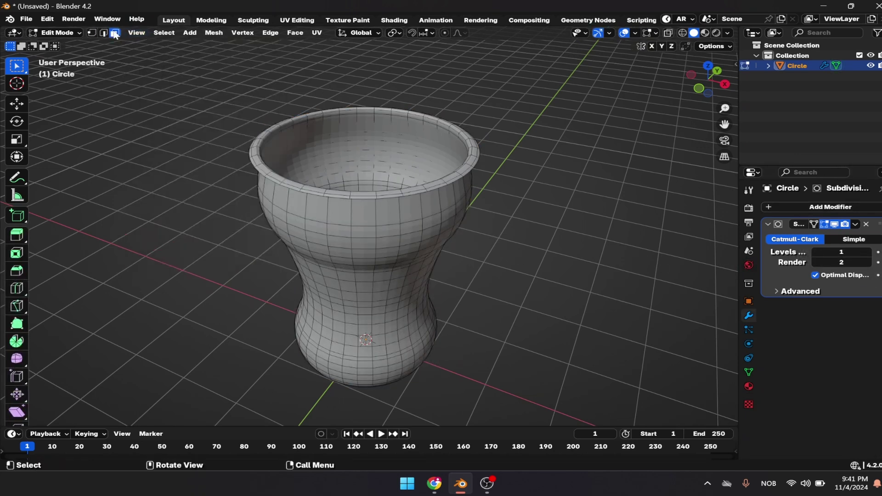
pyautogui.press('a')
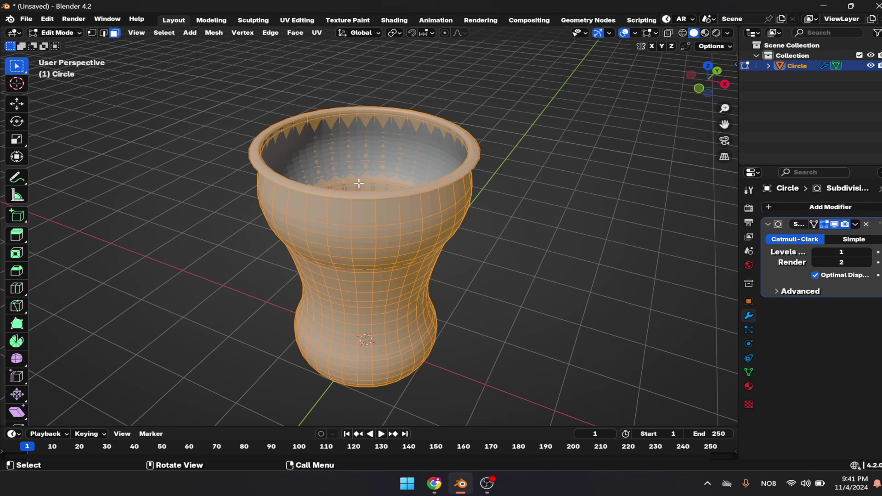
pyautogui.rightClick(382, 151)
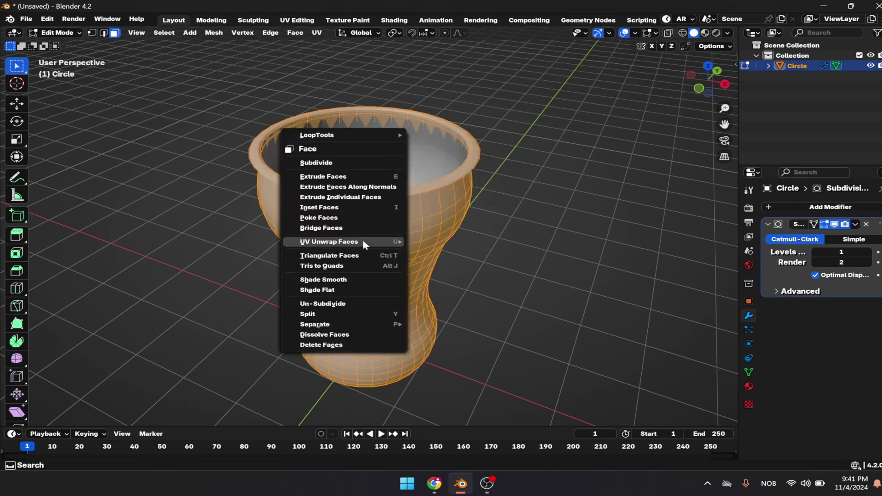
pyautogui.click(363, 279)
pyautogui.press('Tab')
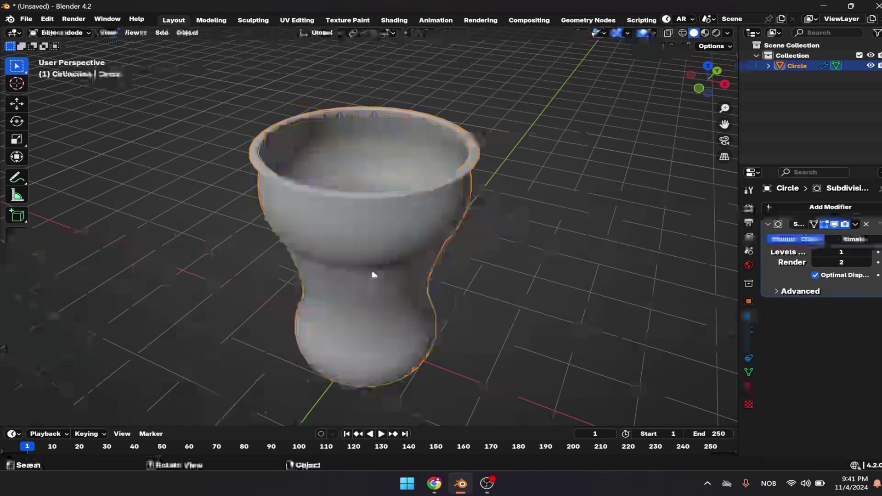
pyautogui.moveTo(413, 341); pyautogui.dragTo(482, 289, button='middle')
pyautogui.scroll(2, 508, 255)
pyautogui.keyDown('shift'); pyautogui.moveTo(525, 244); pyautogui.dragTo(467, 190, button='middle'); pyautogui.keyUp('shift')
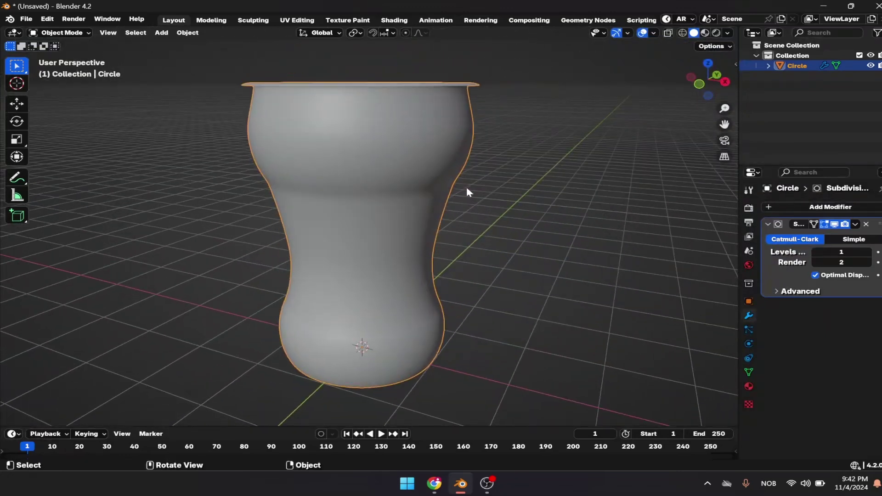